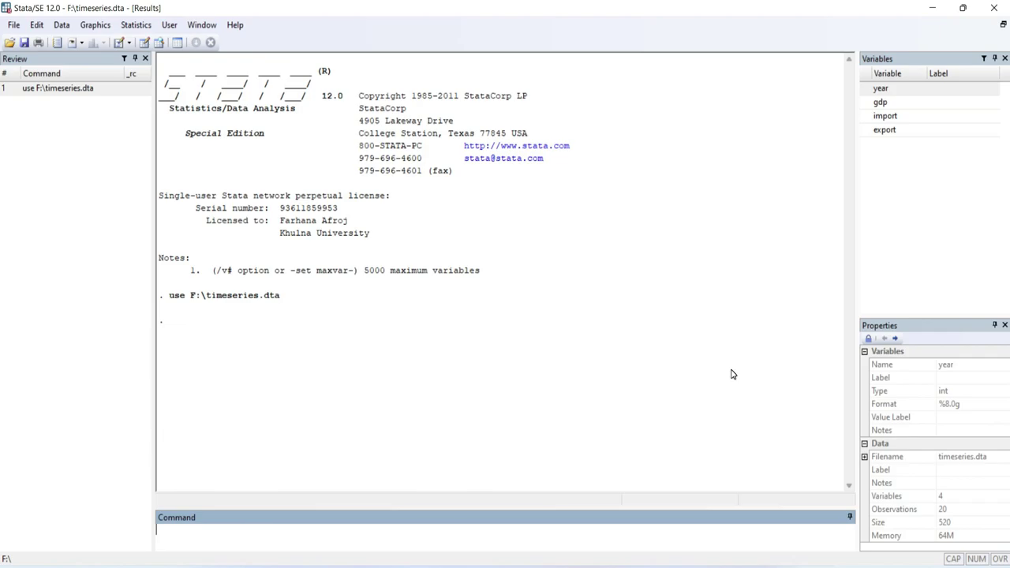
- Inspect the year, gdp, import and export data of the timeseries dataset in the Data Editor
left_click(144, 43)
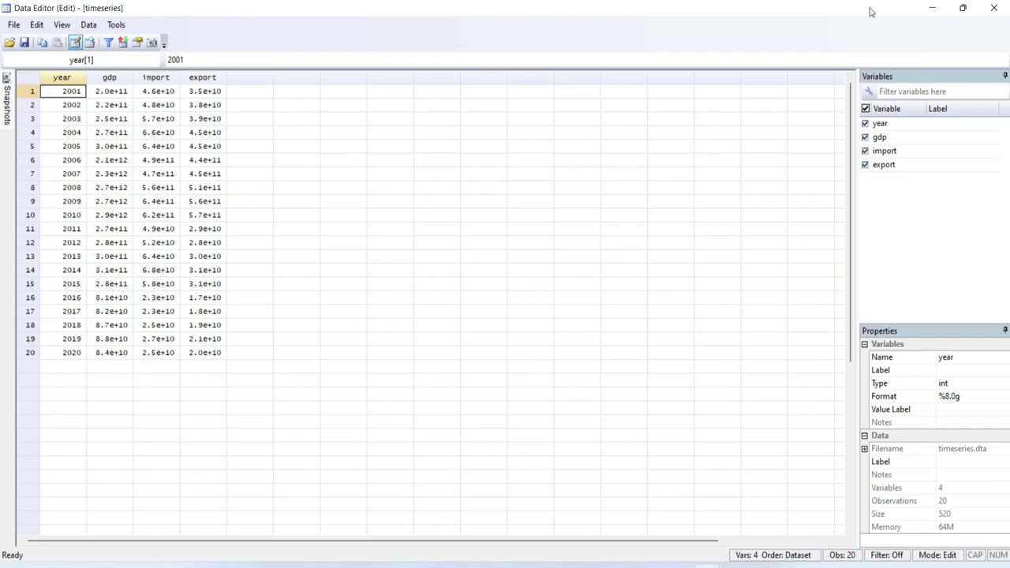
left_click(993, 8)
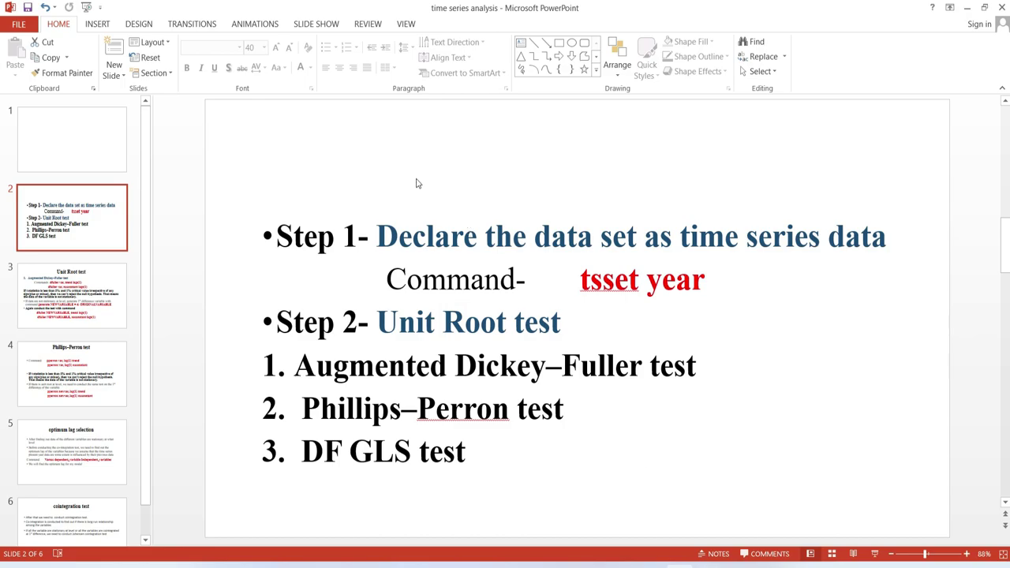
- Switch to Stata and declare the dataset to be time-series data with year as the time variable and a yearly time unit
left_click(706, 565)
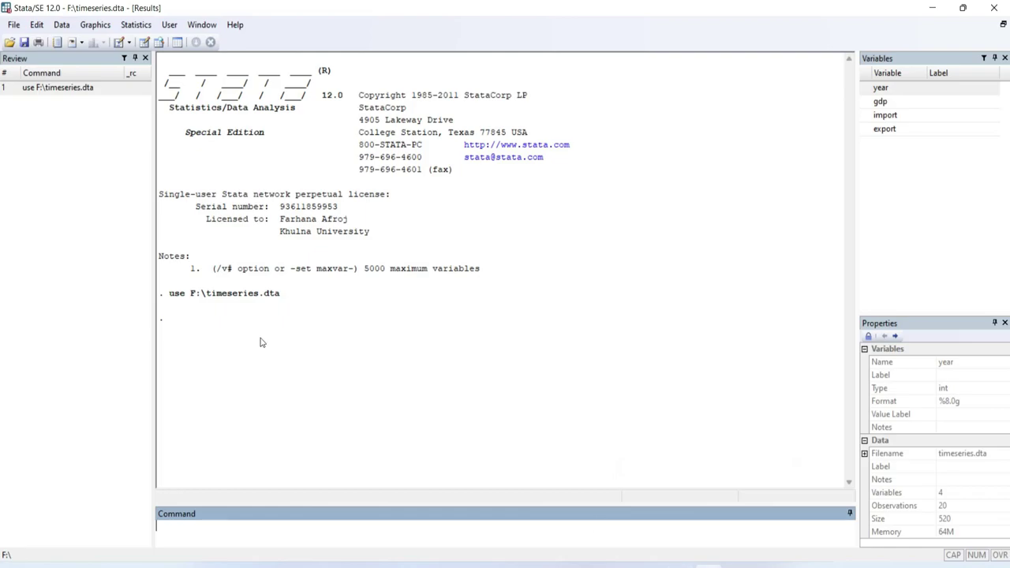
left_click(136, 26)
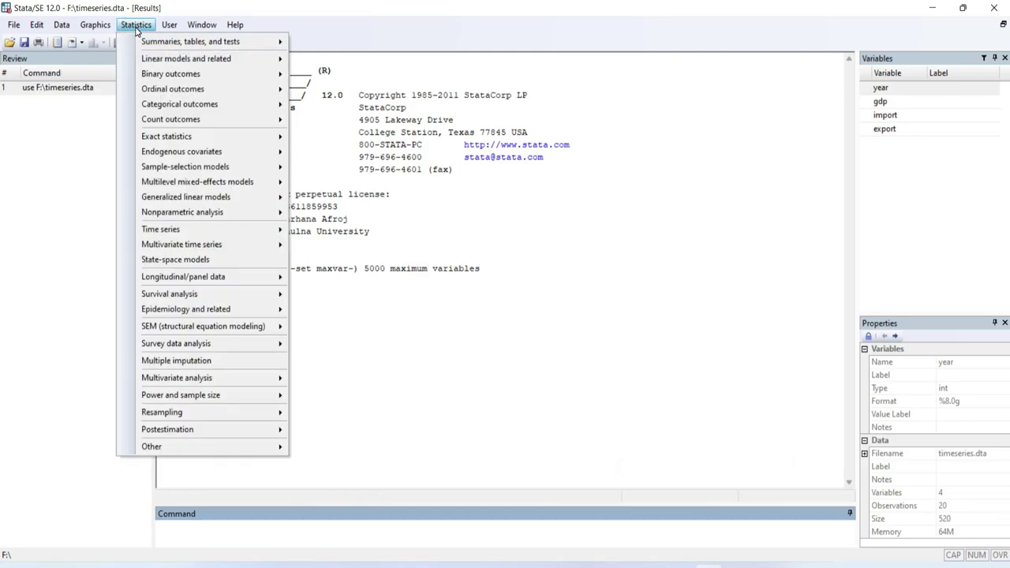
mouse_move(173, 231)
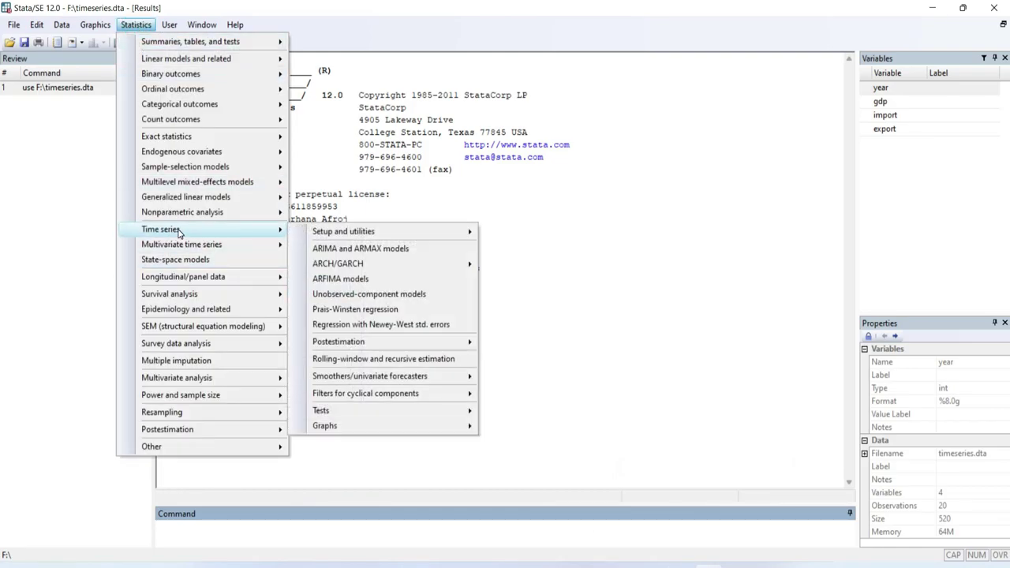
mouse_move(376, 232)
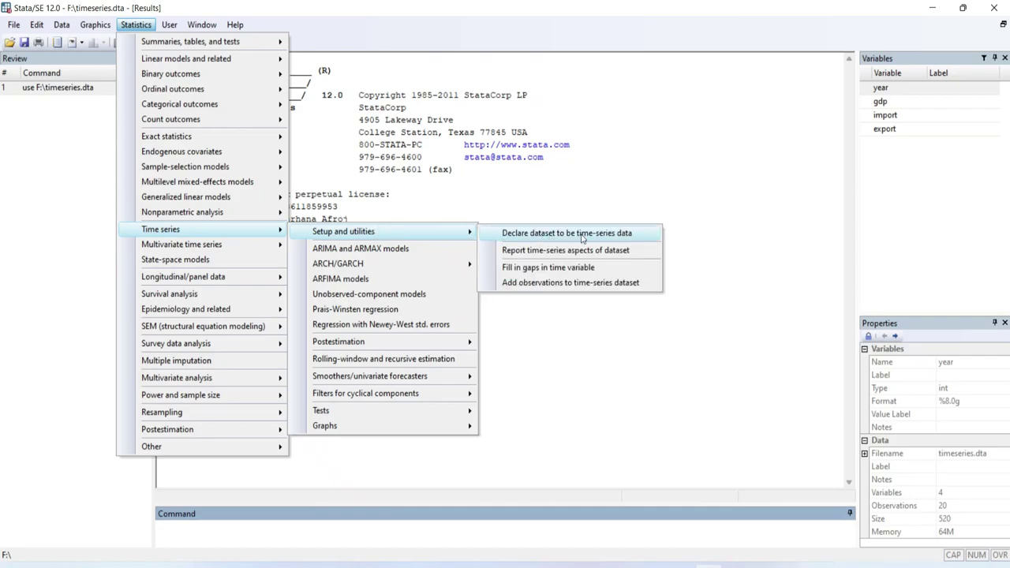
left_click(625, 234)
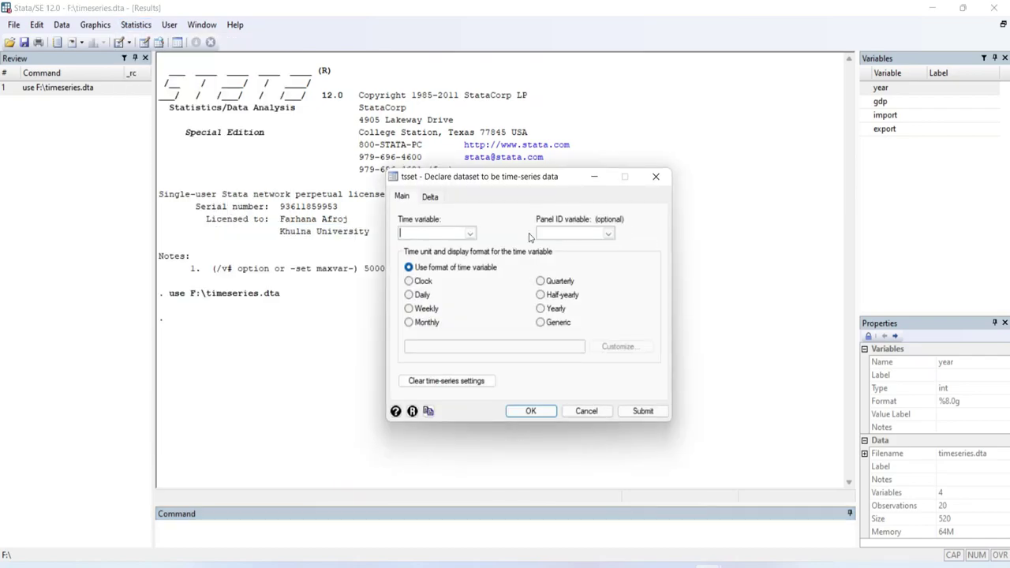
left_click(469, 232)
left_click(414, 246)
left_click(541, 310)
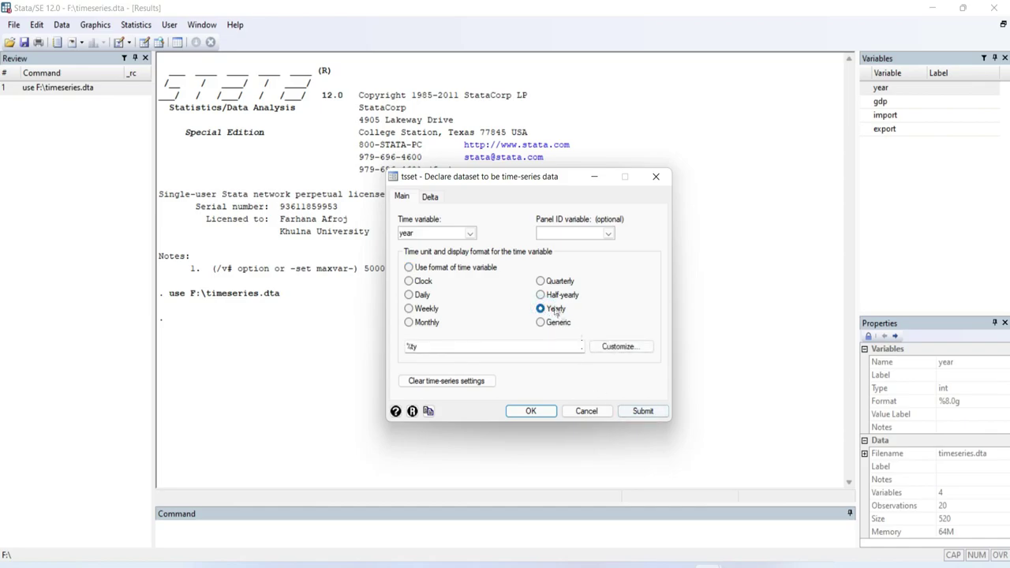
left_click(513, 410)
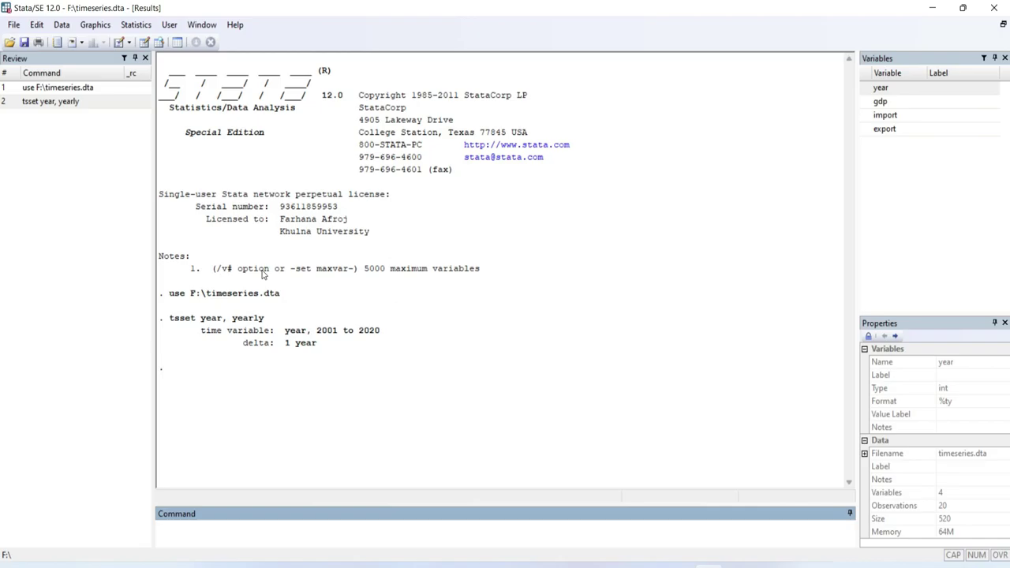
- Consult the unit root test slide in PowerPoint and run Stata's Augmented Dickey-Fuller test on gdp with the constant term suppressed and 1 lagged difference
left_click(780, 565)
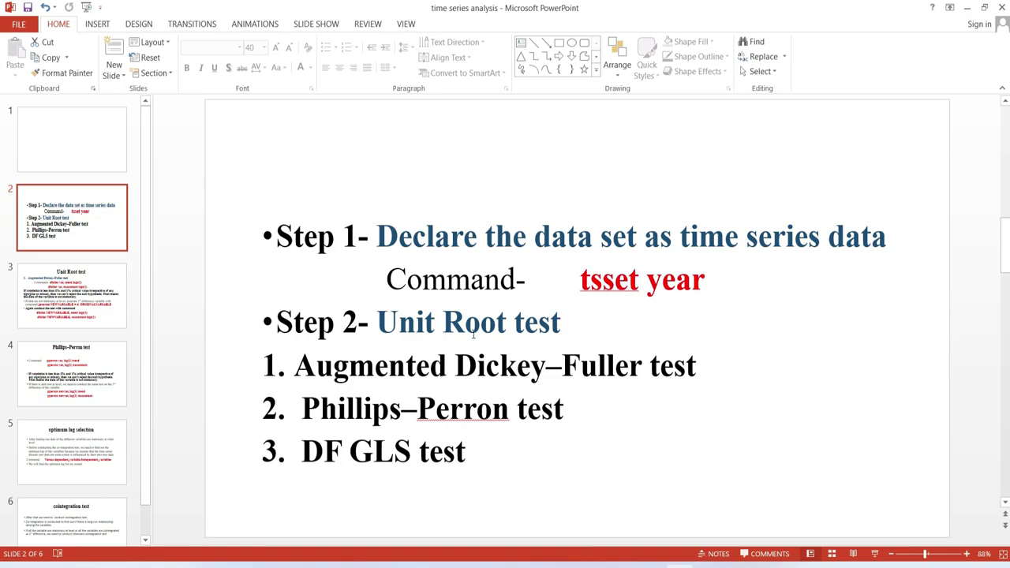
left_click(707, 565)
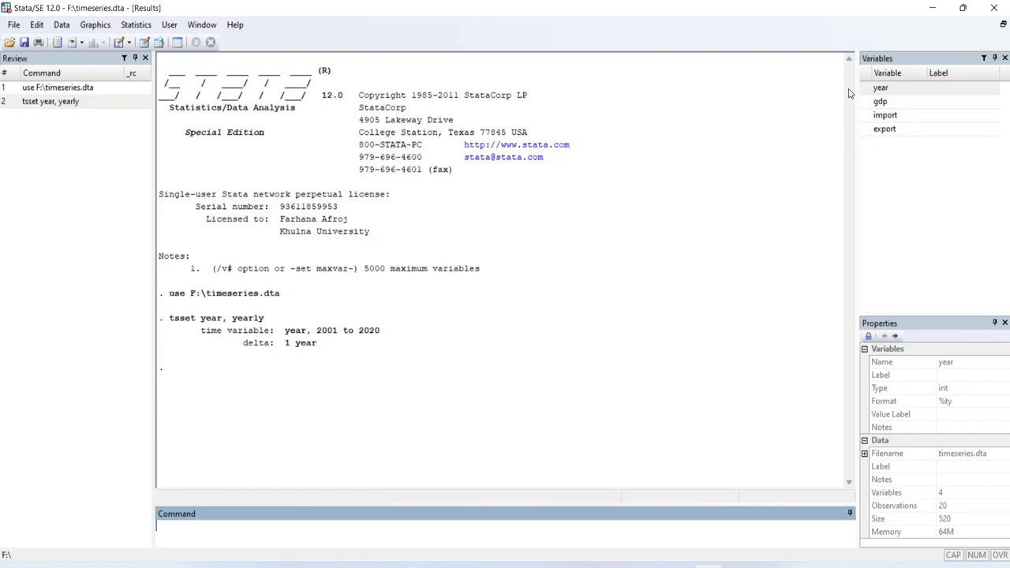
left_click(127, 28)
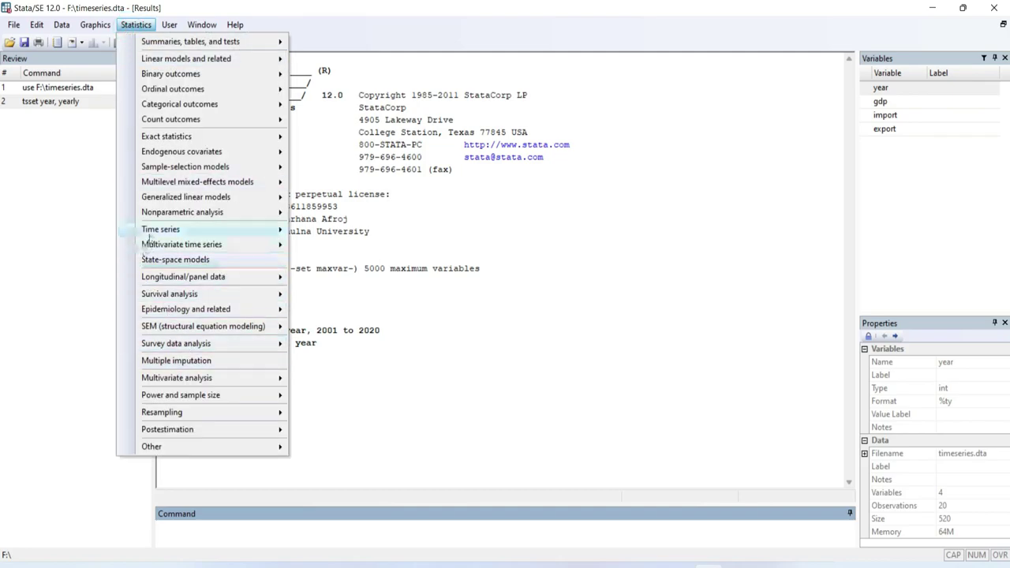
mouse_move(152, 230)
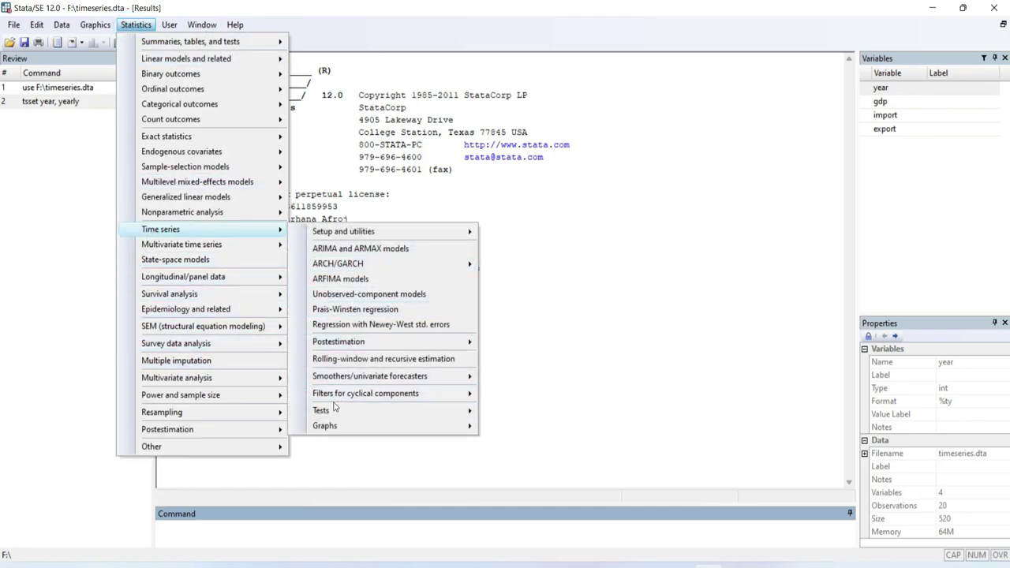
mouse_move(337, 409)
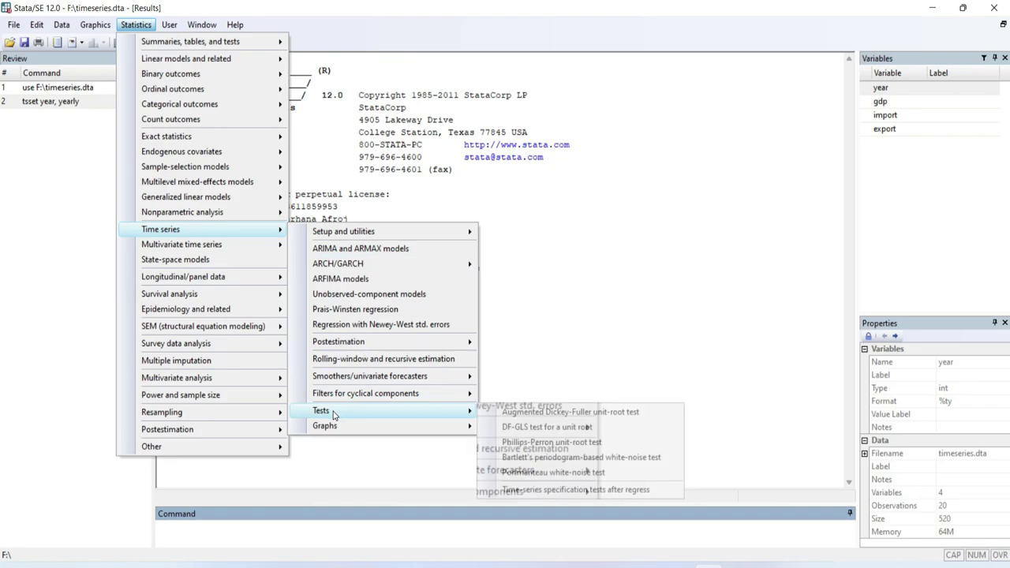
left_click(635, 413)
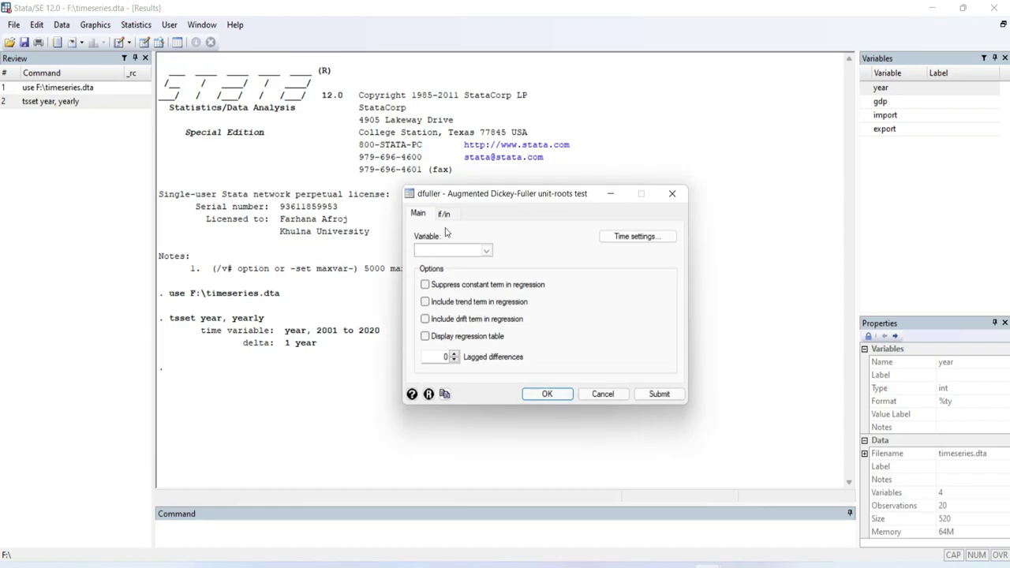
left_click(486, 250)
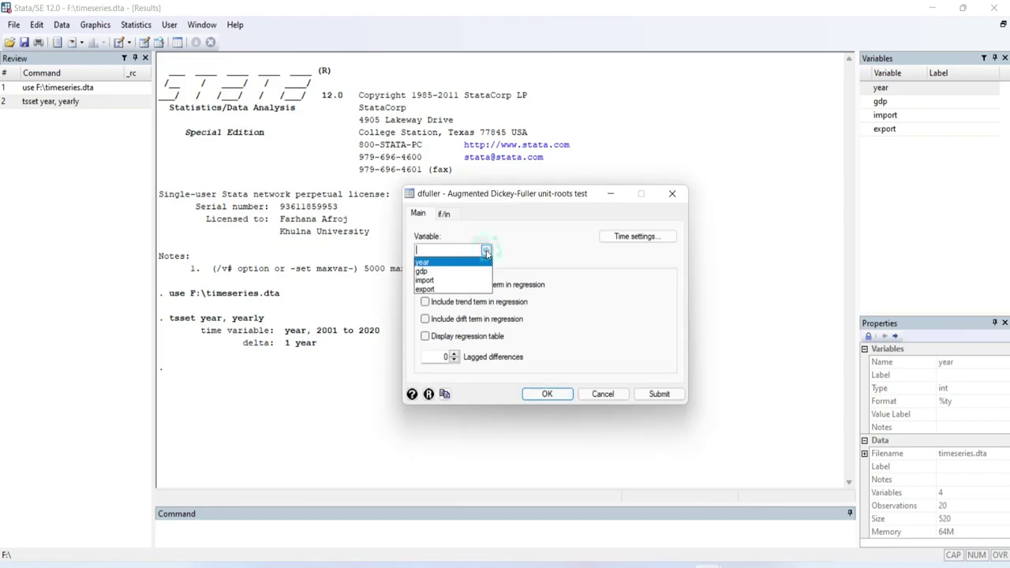
left_click(423, 272)
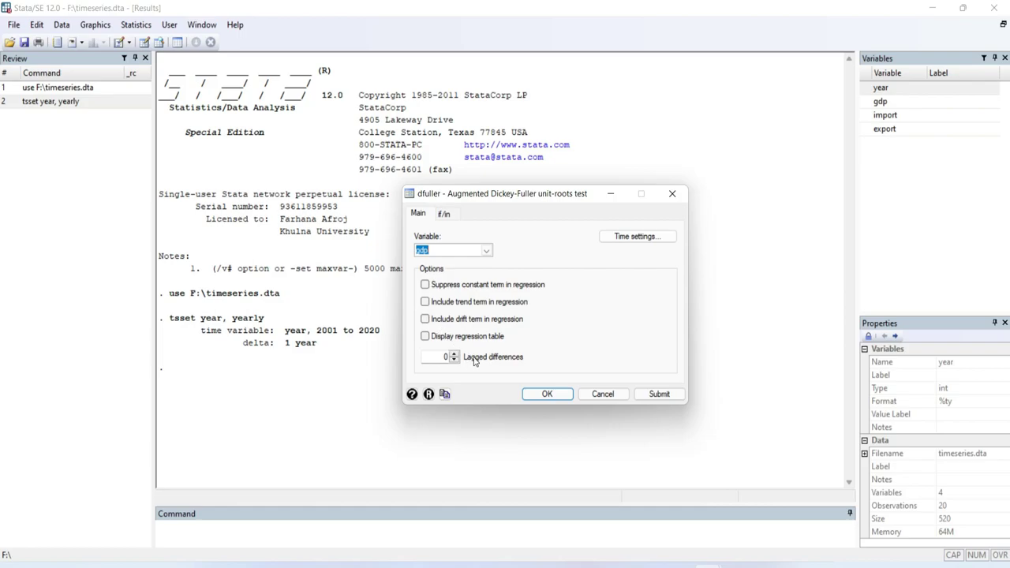
double_click(447, 357)
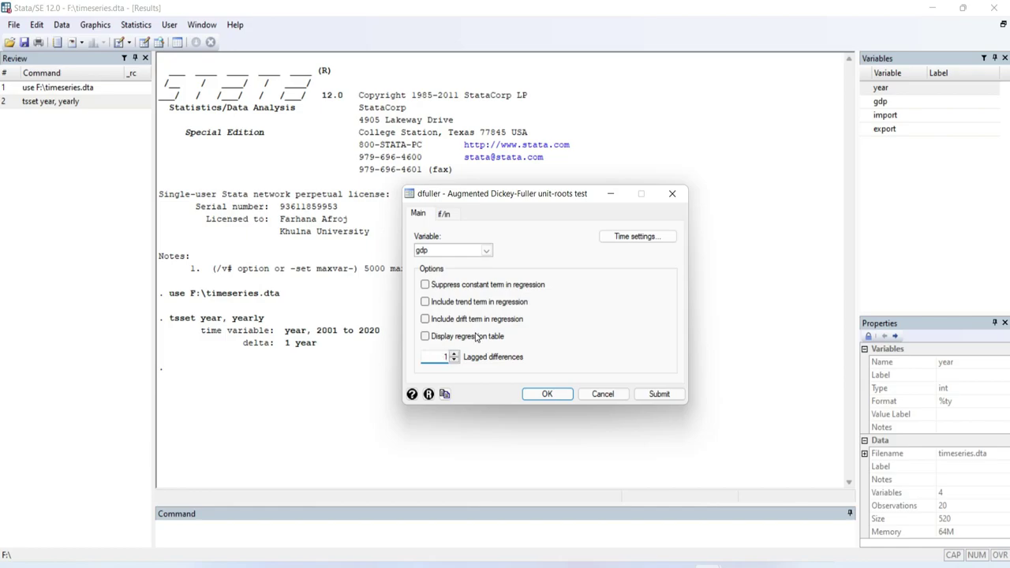
left_click(425, 286)
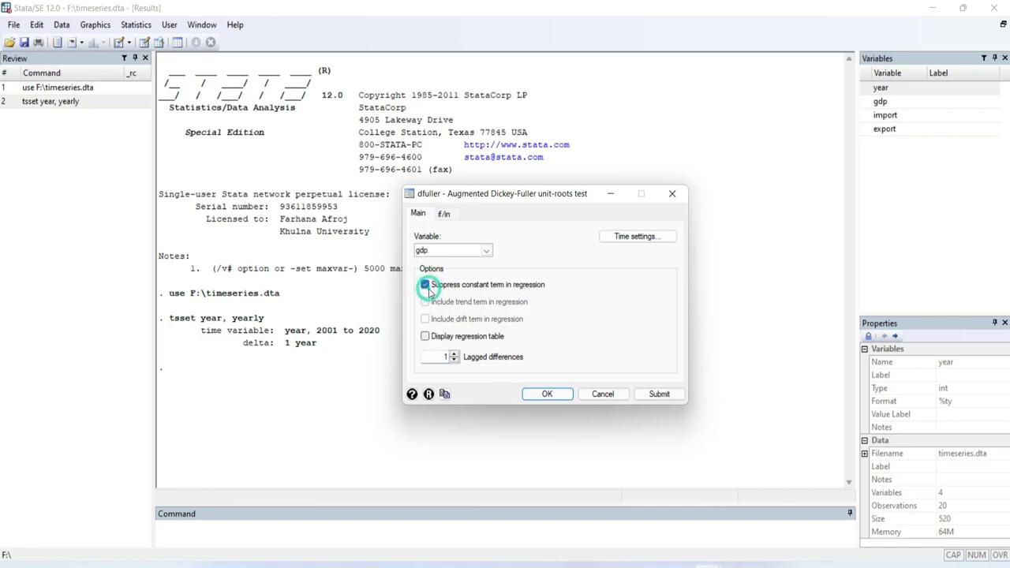
left_click(659, 393)
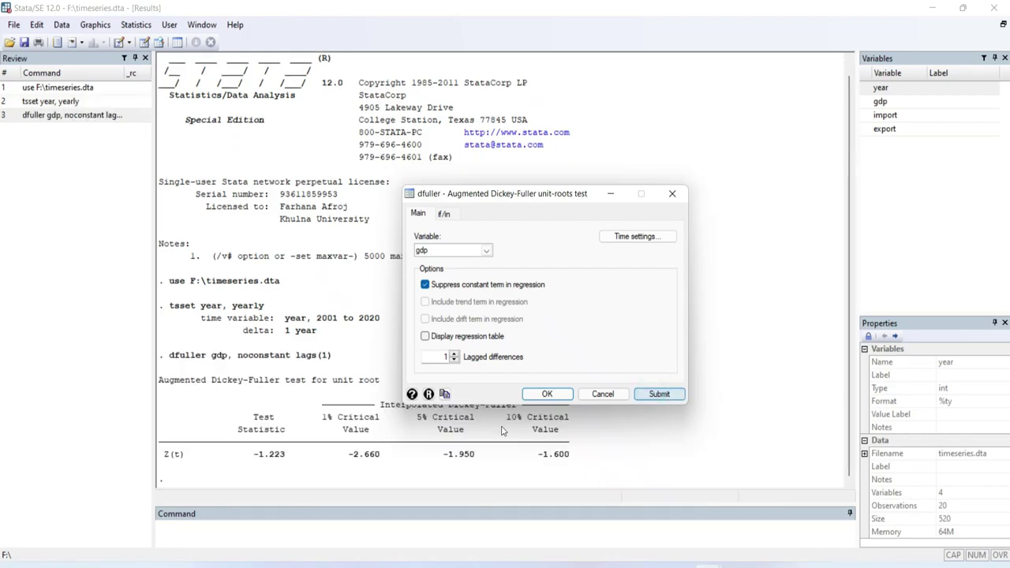
left_click(411, 468)
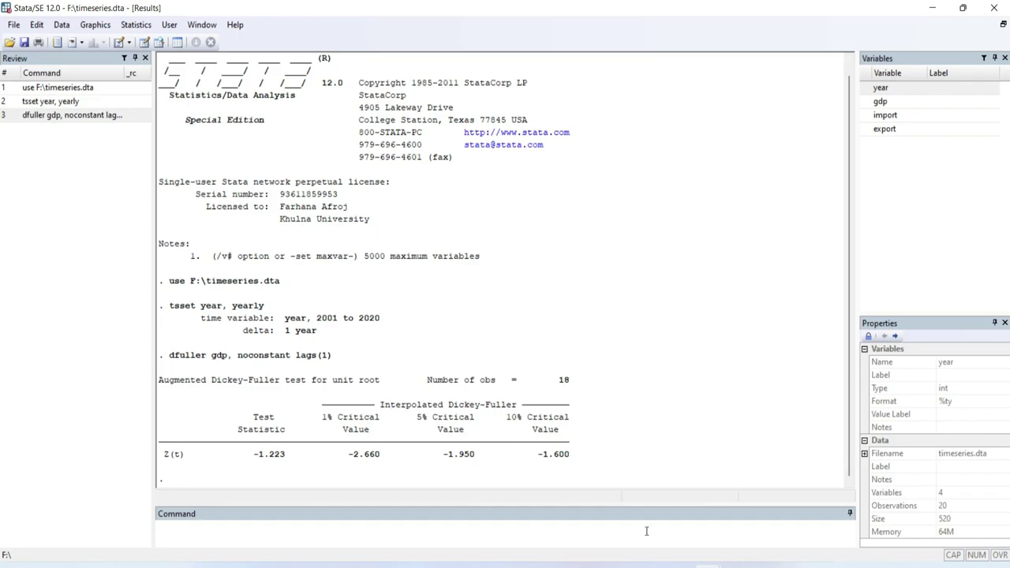
- Rerun the Augmented Dickey-Fuller test on gdp with the trend term included instead of the suppressed constant, and examine the results
left_click(752, 500)
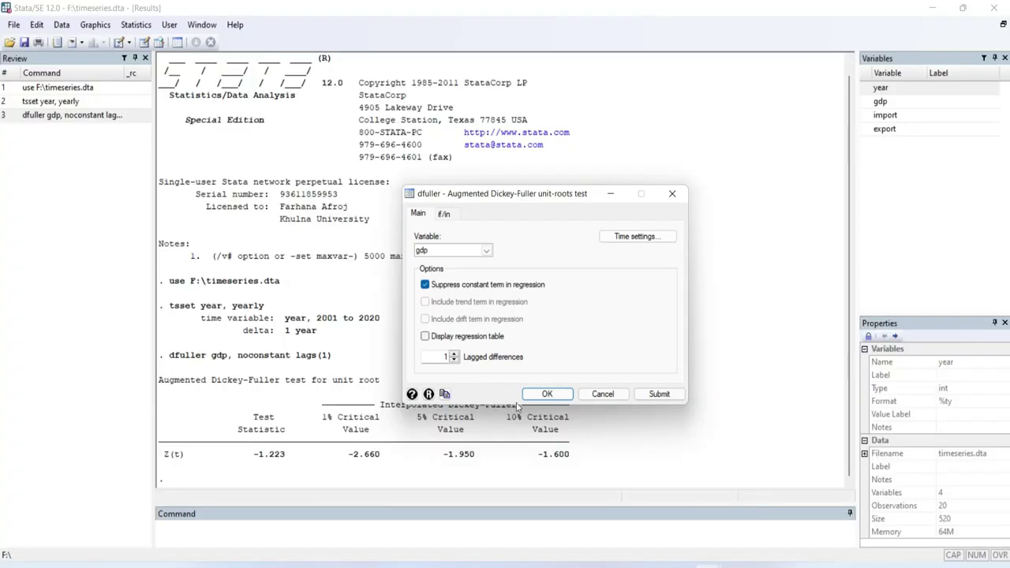
left_click(426, 285)
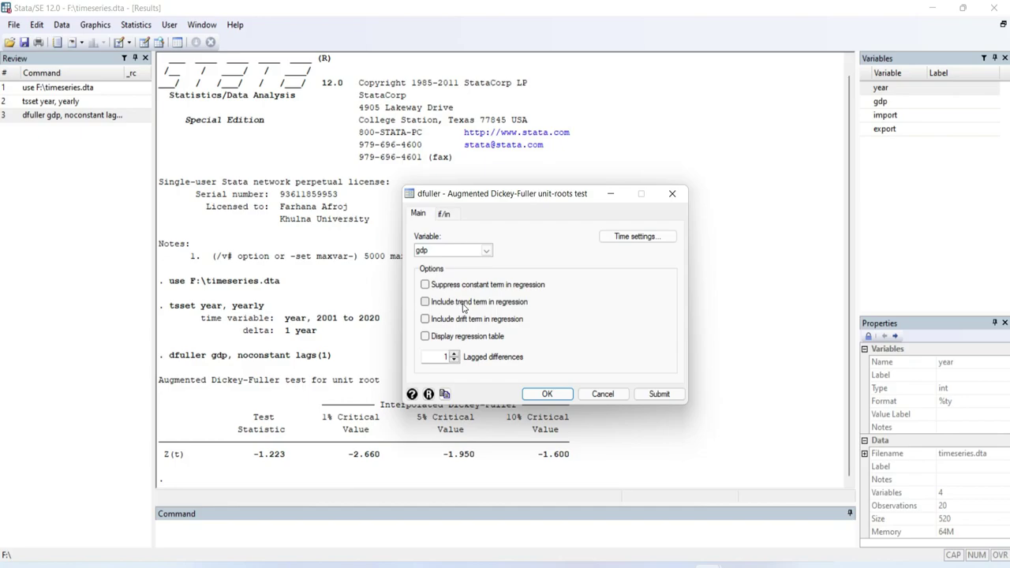
left_click(425, 303)
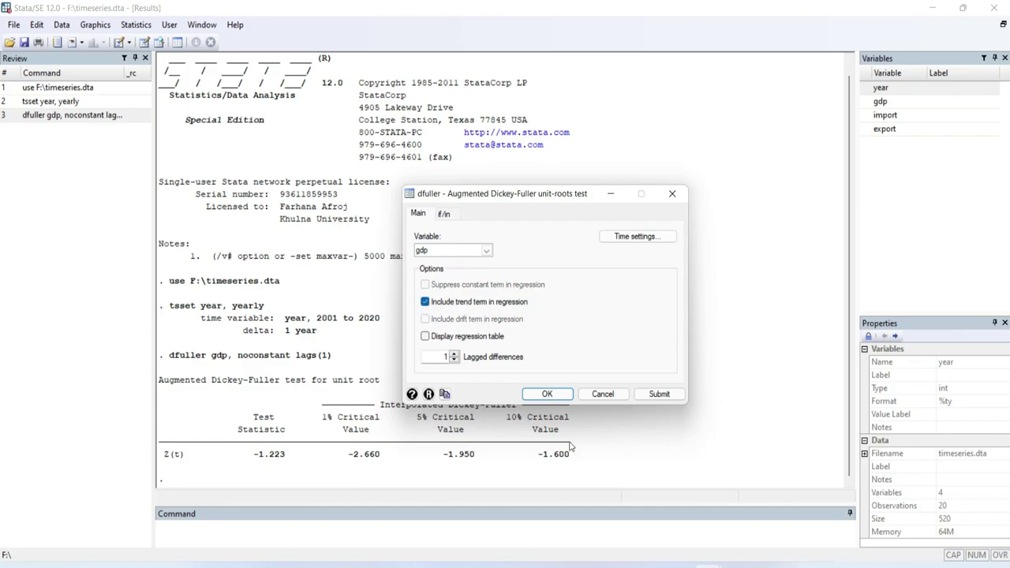
left_click(648, 397)
left_click(488, 453)
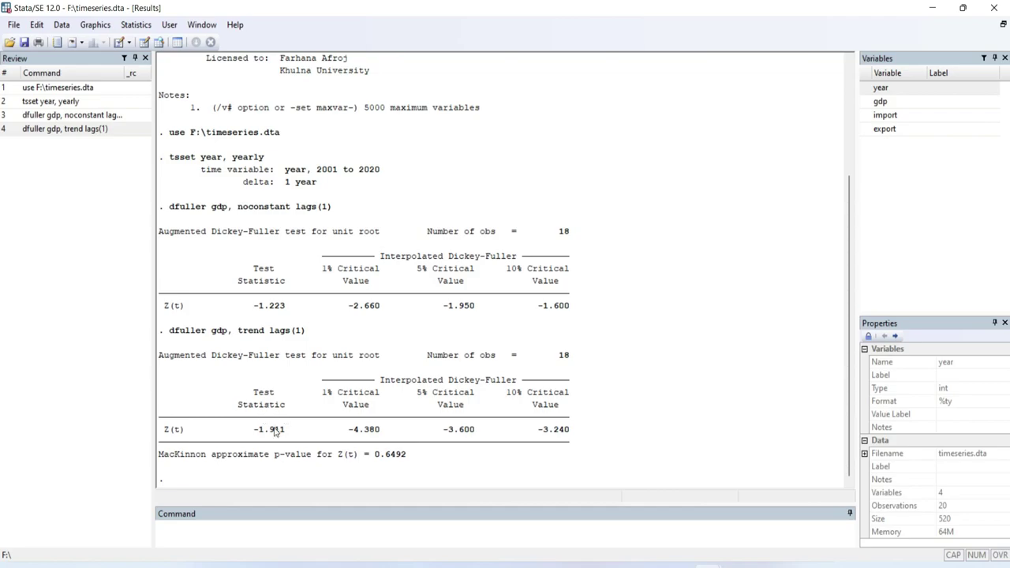
left_click(520, 457)
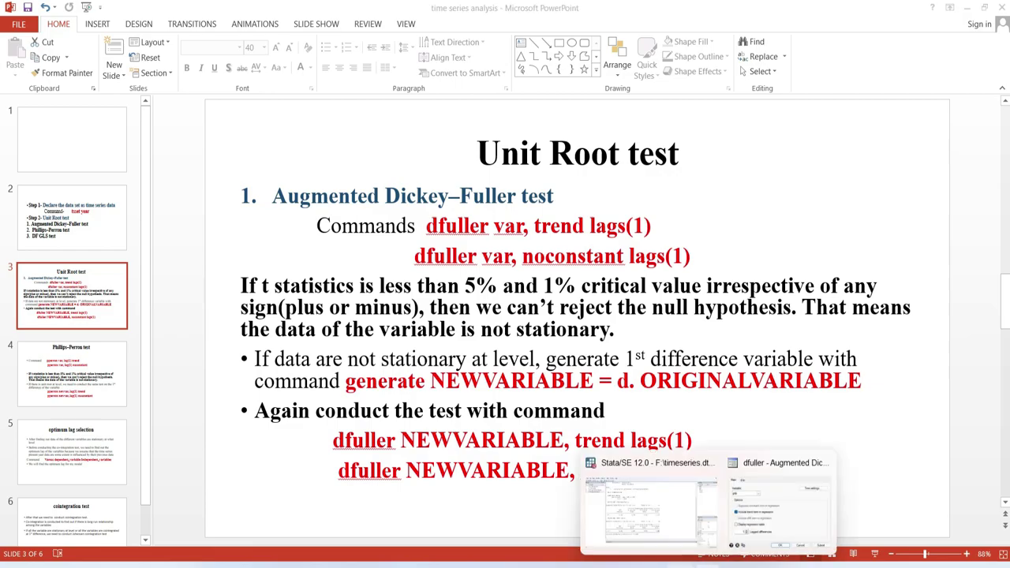
- Generate the first-difference variable with the command generate dgdp=d.gdp and inspect the new column in the Data Editor
left_click(694, 505)
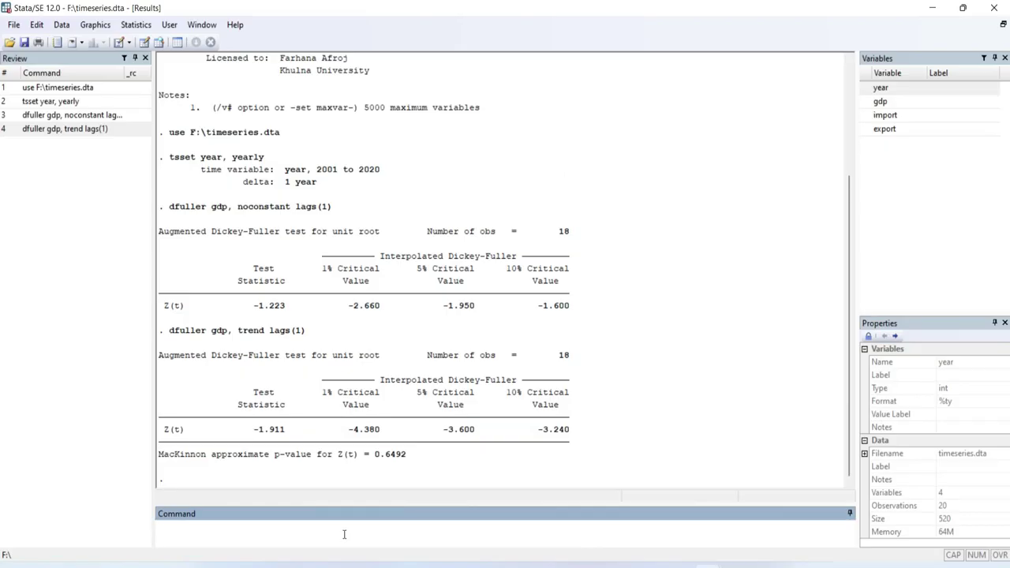
type("generate dgdp=d.gdp")
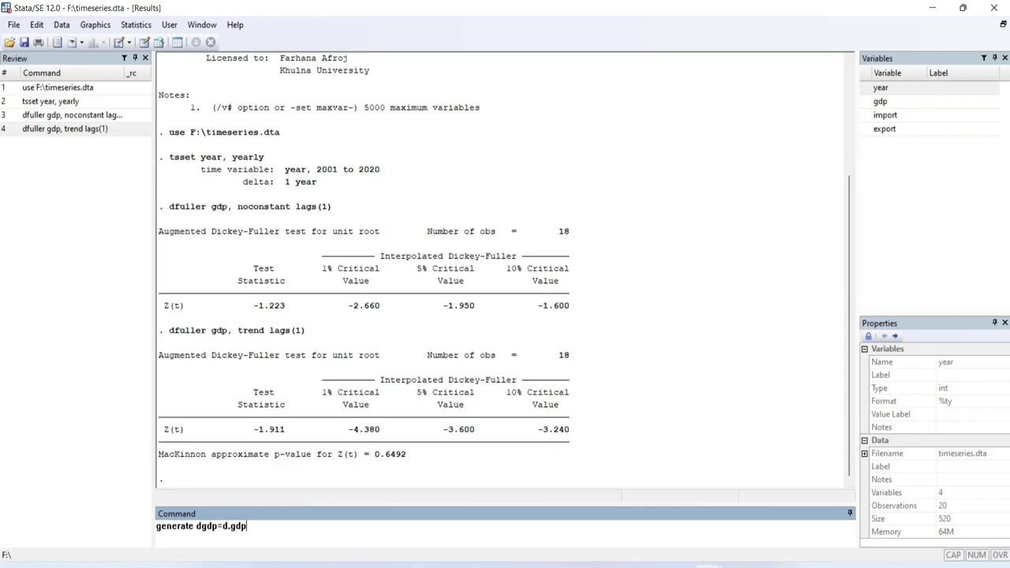
key("Return")
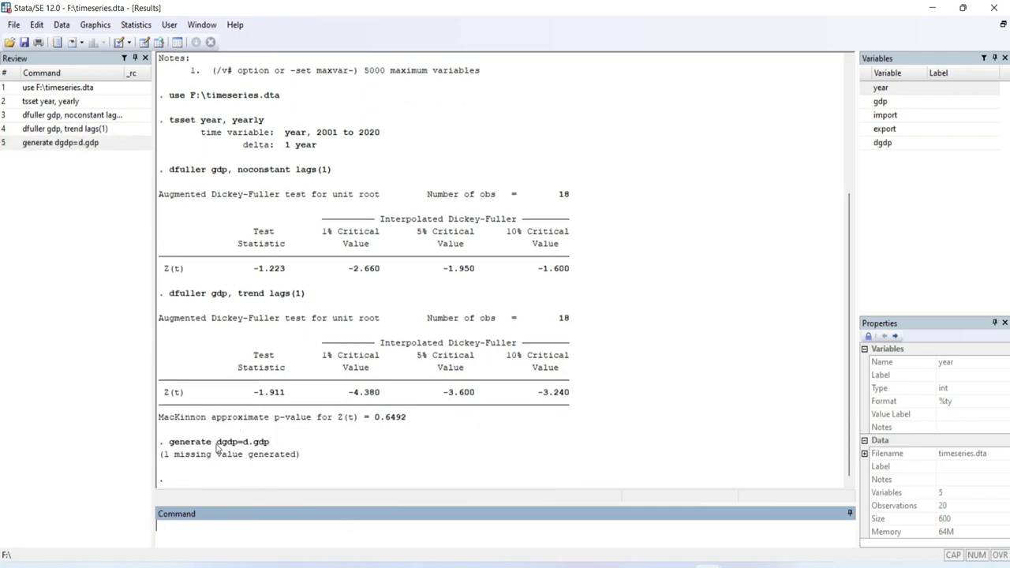
left_click(158, 44)
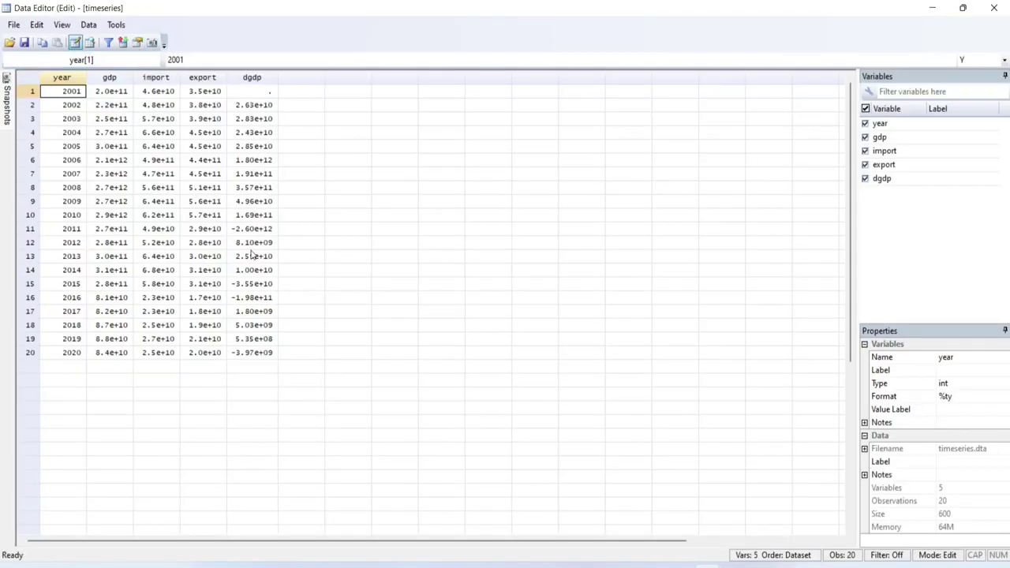
left_click(994, 8)
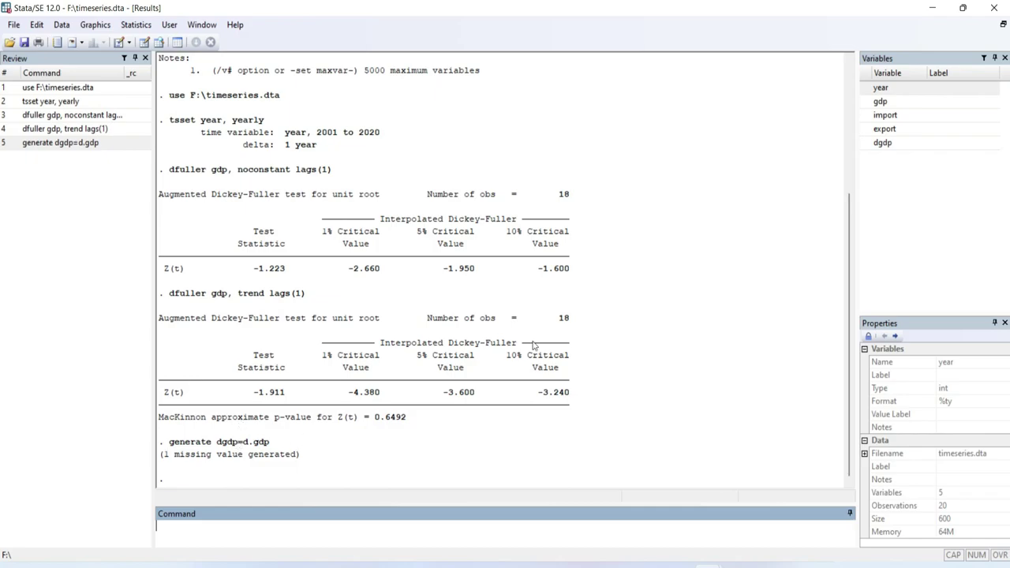
- Run the Augmented Dickey-Fuller test on dgdp with the constant term suppressed instead of the trend term, keeping 1 lagged difference
left_click(768, 523)
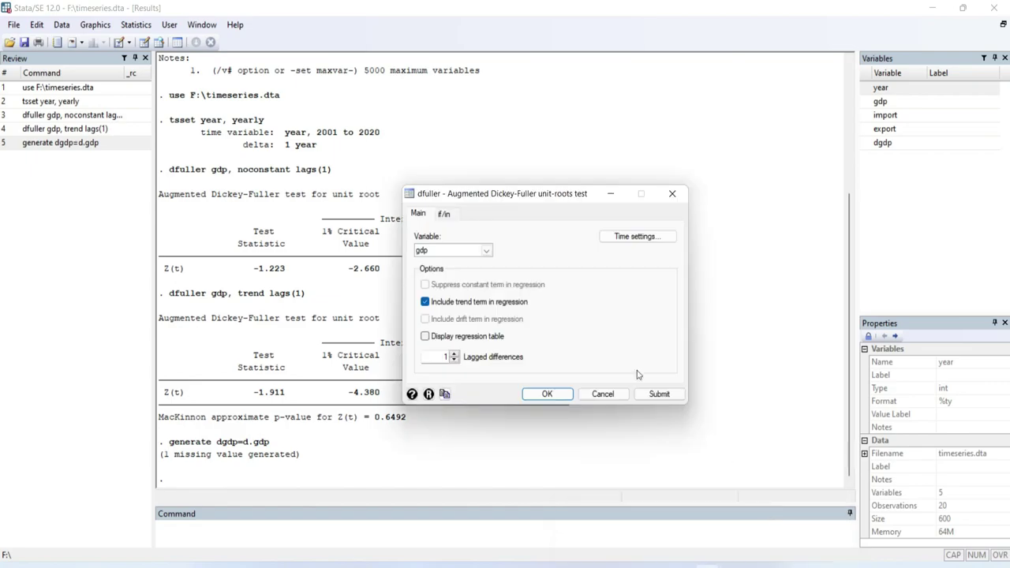
left_click_drag(581, 197, 550, 156)
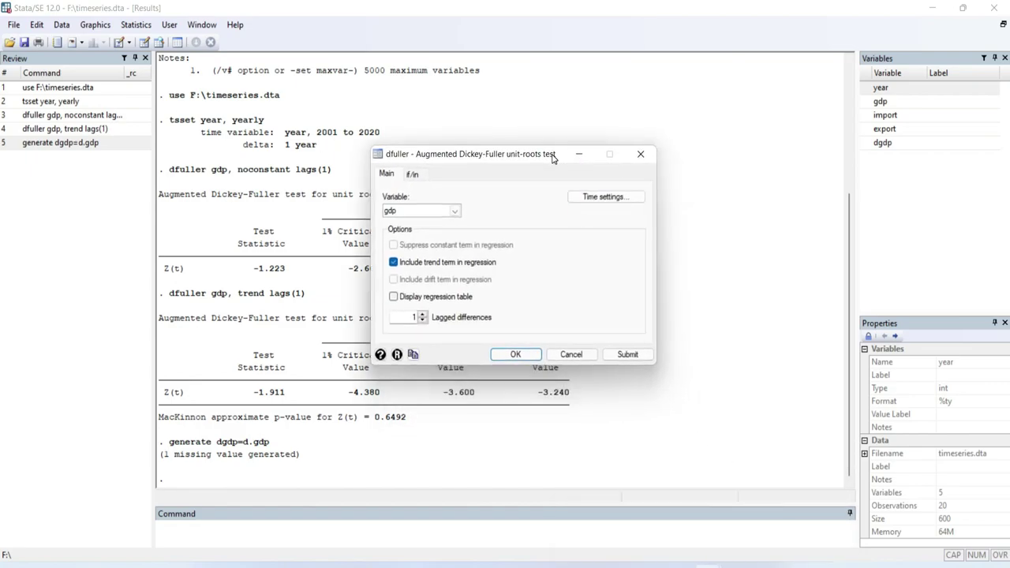
left_click(455, 212)
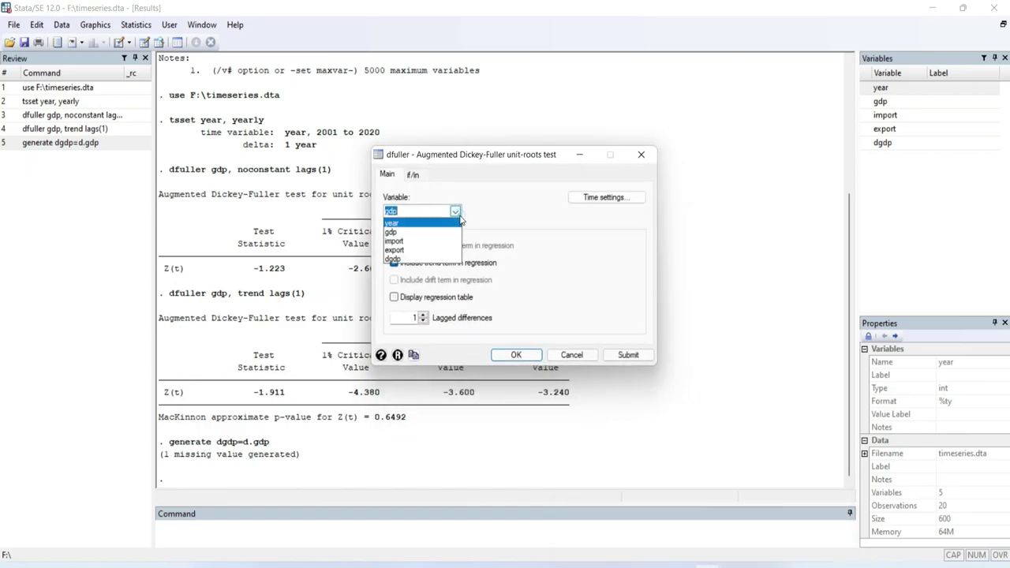
left_click(402, 260)
left_click(394, 263)
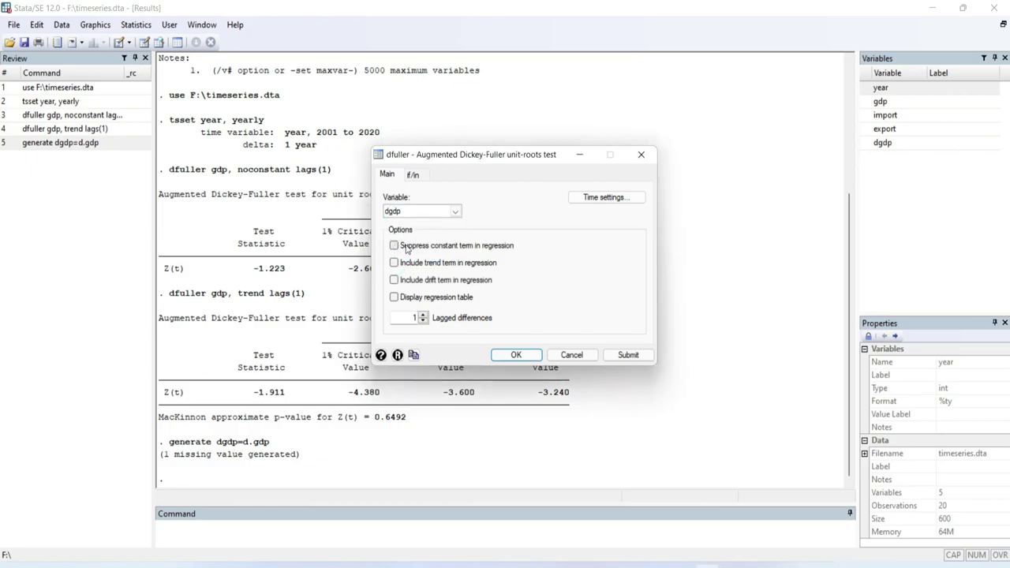
left_click(398, 247)
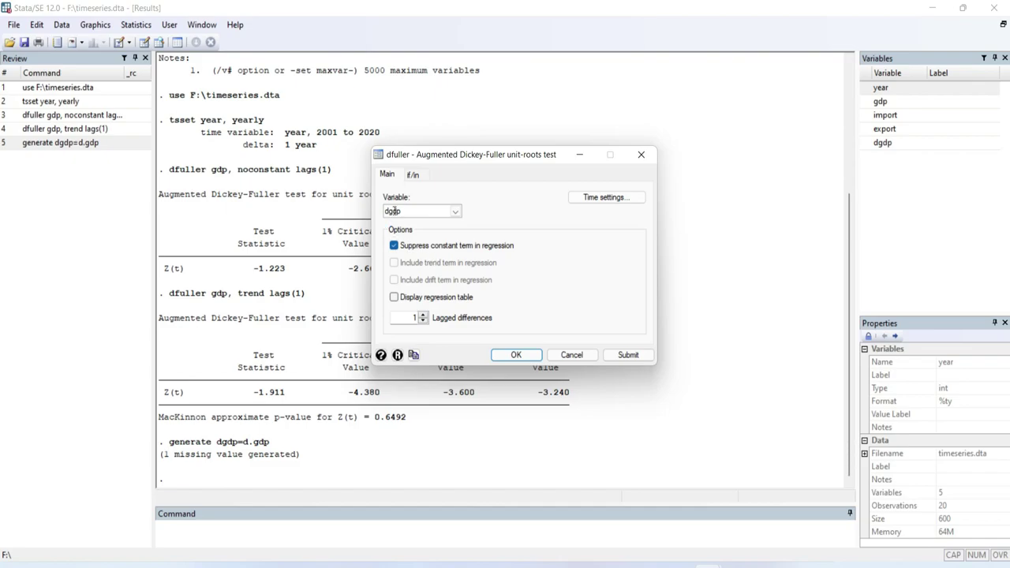
left_click(628, 355)
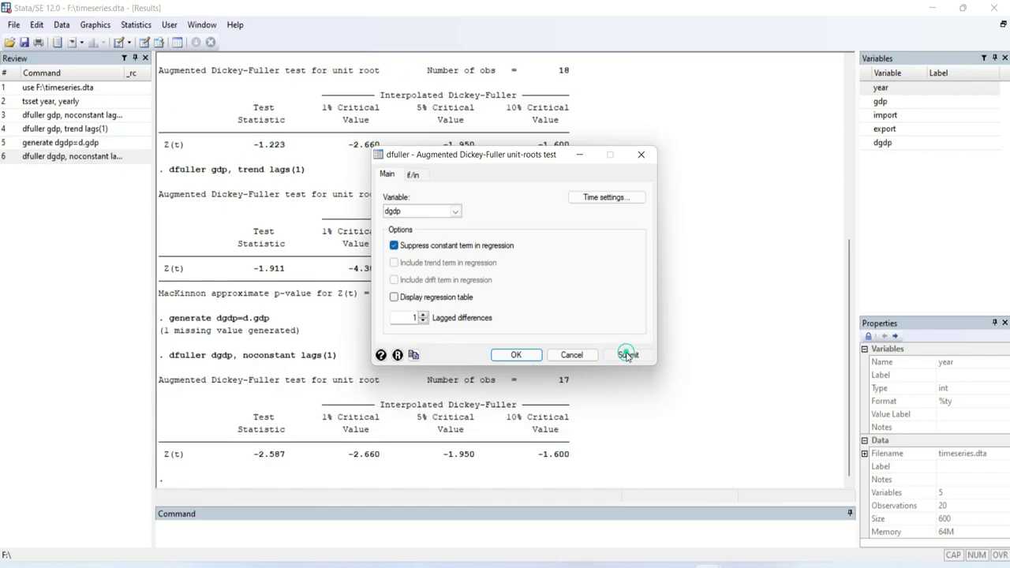
left_click(439, 467)
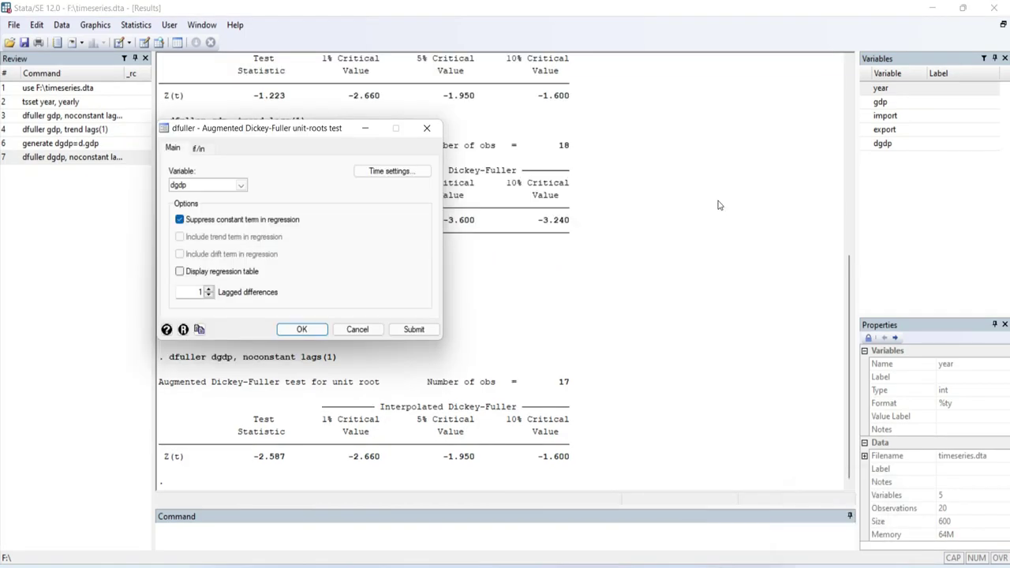
- Consult the Phillips–Perron test slide in PowerPoint, then return to Stata and dismiss the Augmented Dickey-Fuller dialog
left_click(179, 220)
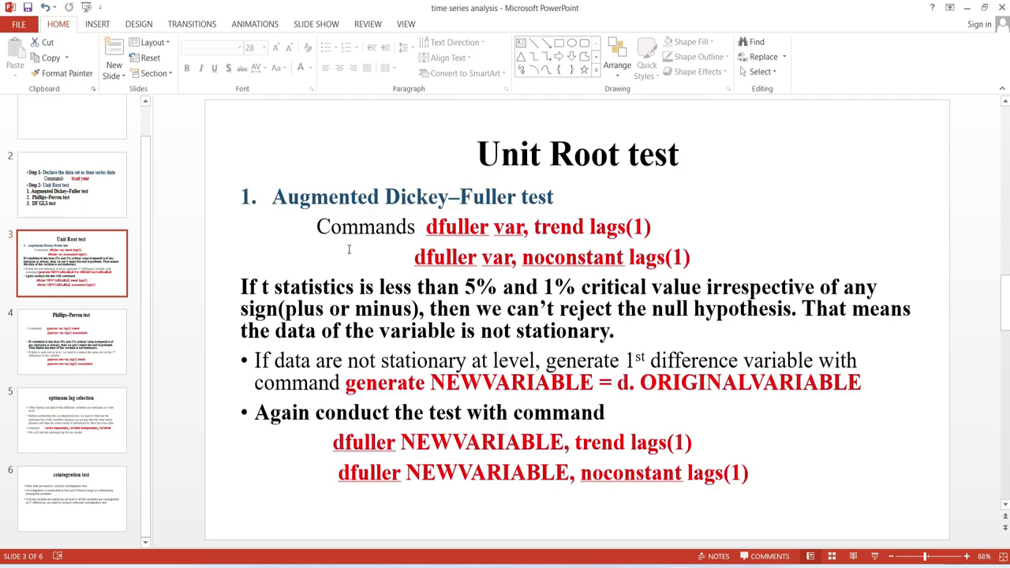
left_click(69, 322)
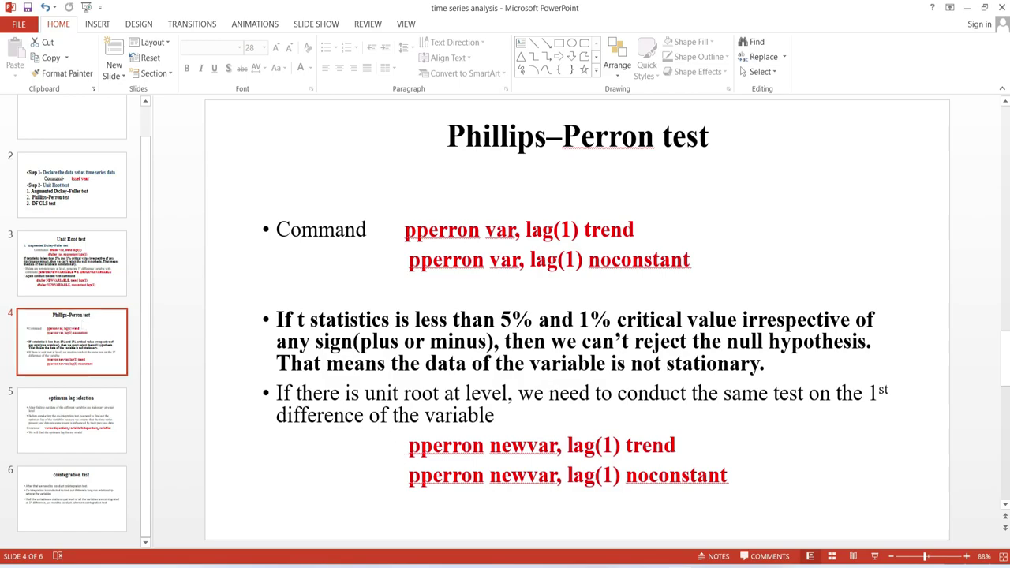
mouse_move(708, 565)
left_click(652, 517)
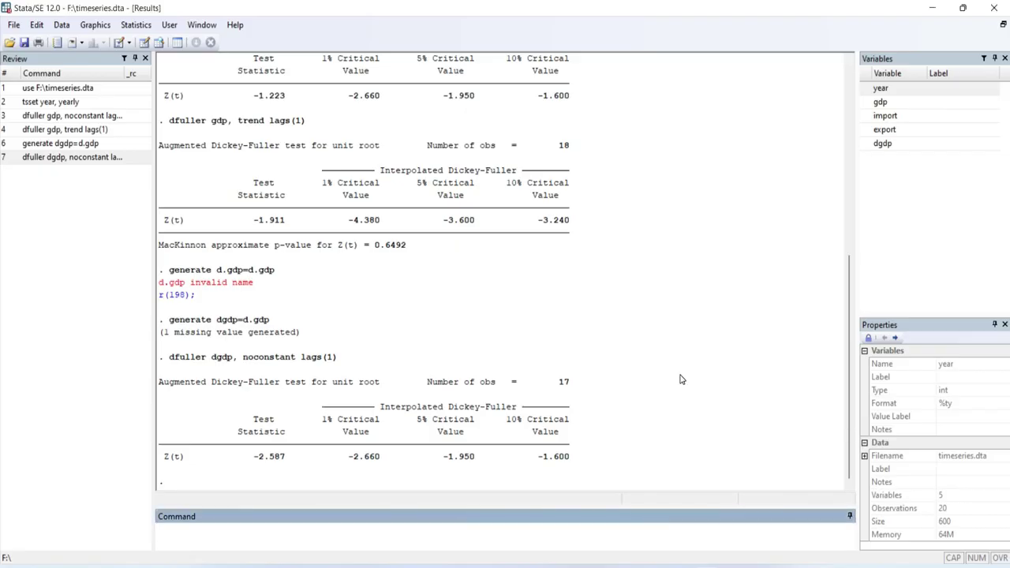
mouse_move(736, 565)
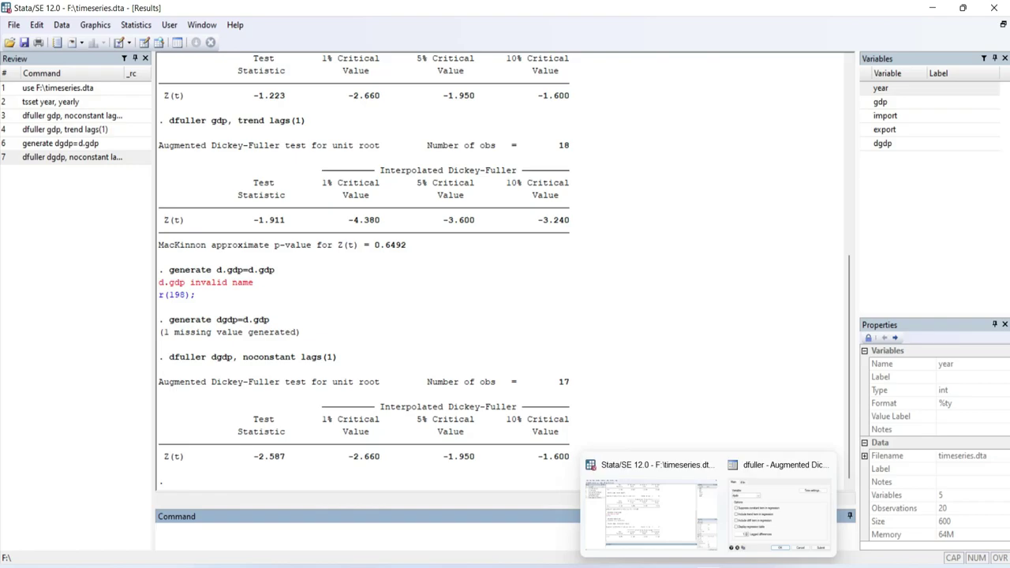
left_click(754, 513)
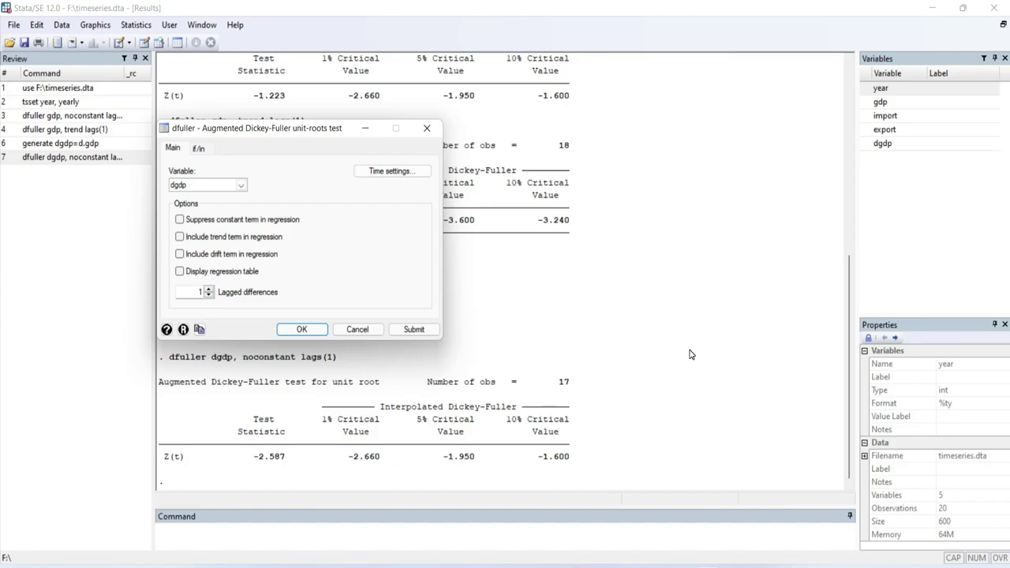
left_click(426, 130)
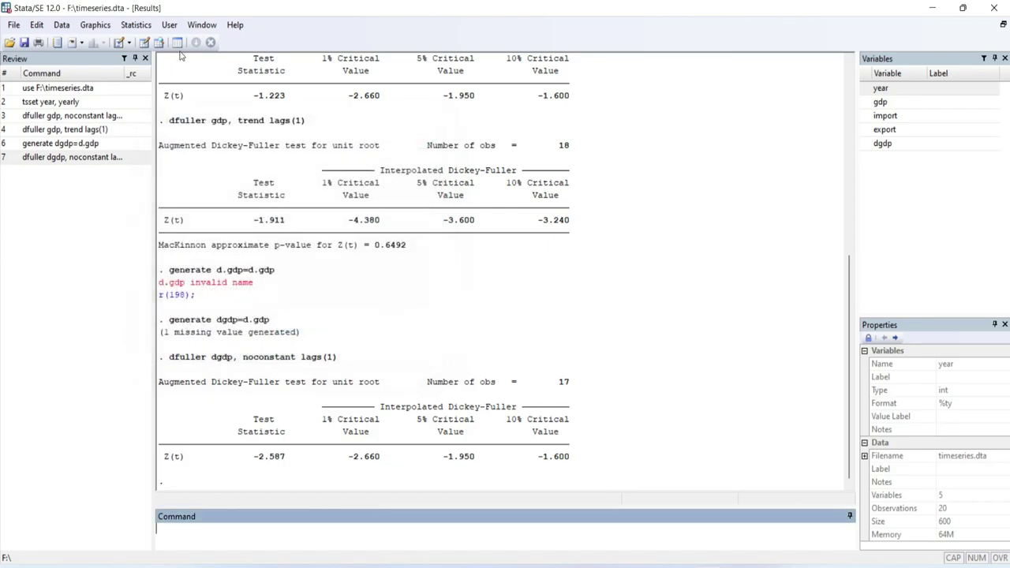
- Run the Phillips-Perron unit-root test on gdp with the constant term suppressed and the number of lags set to 1
left_click(136, 26)
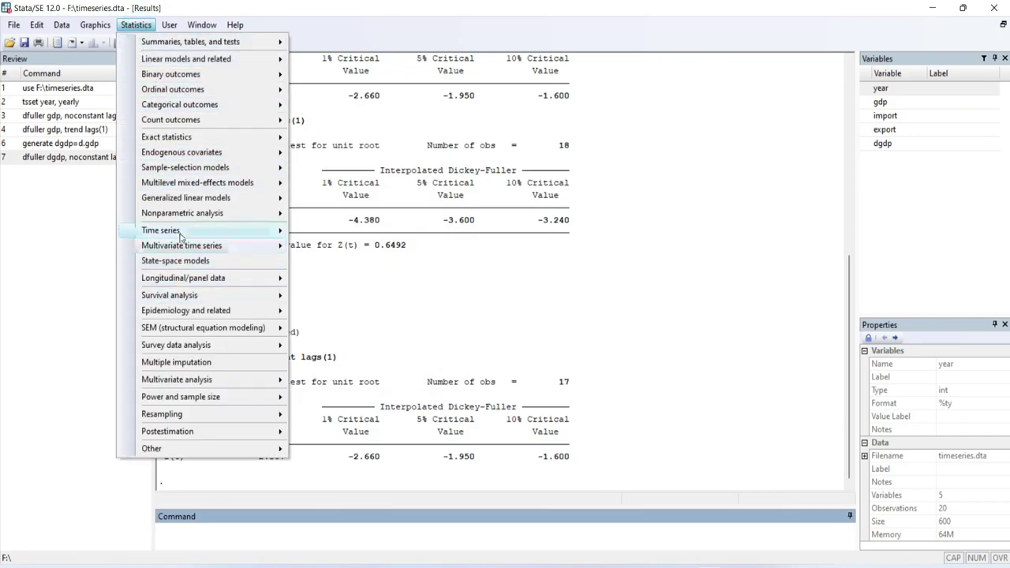
mouse_move(180, 235)
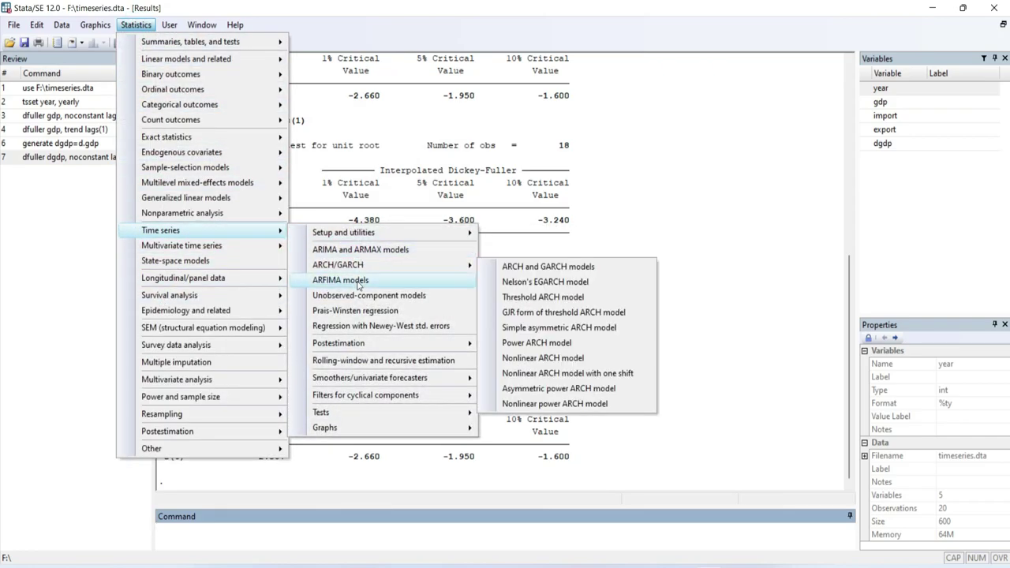
mouse_move(370, 414)
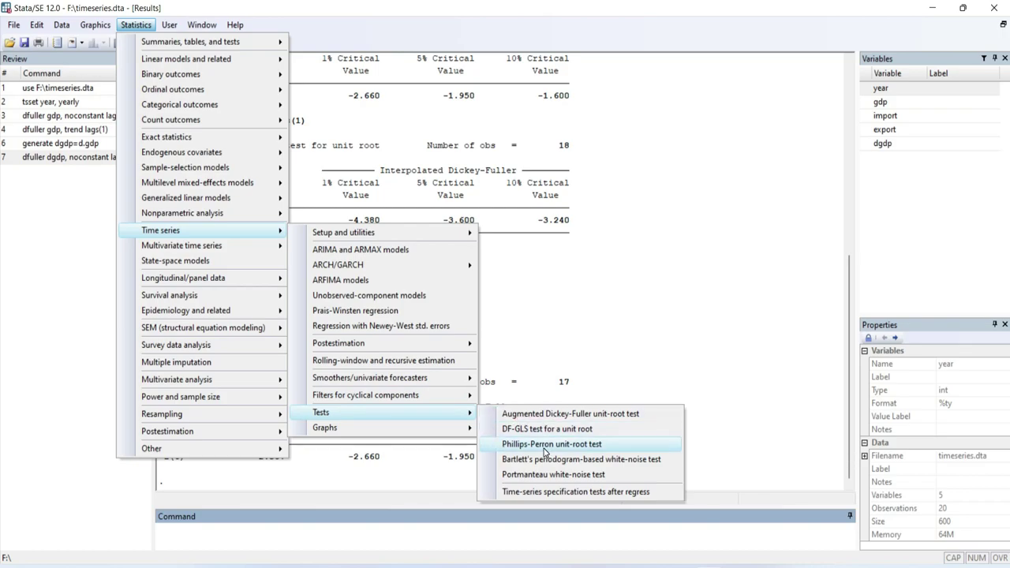
left_click(545, 447)
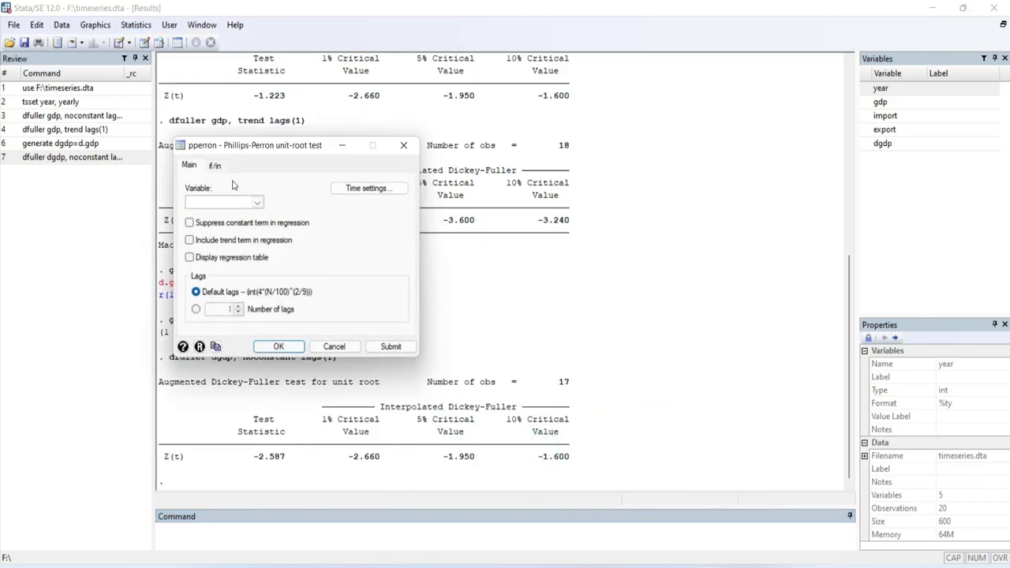
left_click(254, 203)
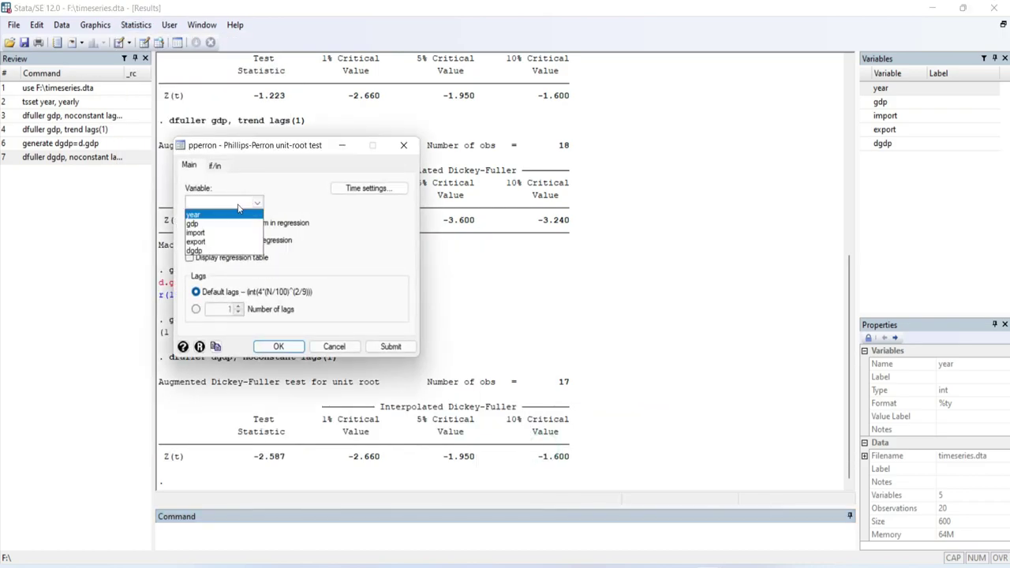
left_click(204, 225)
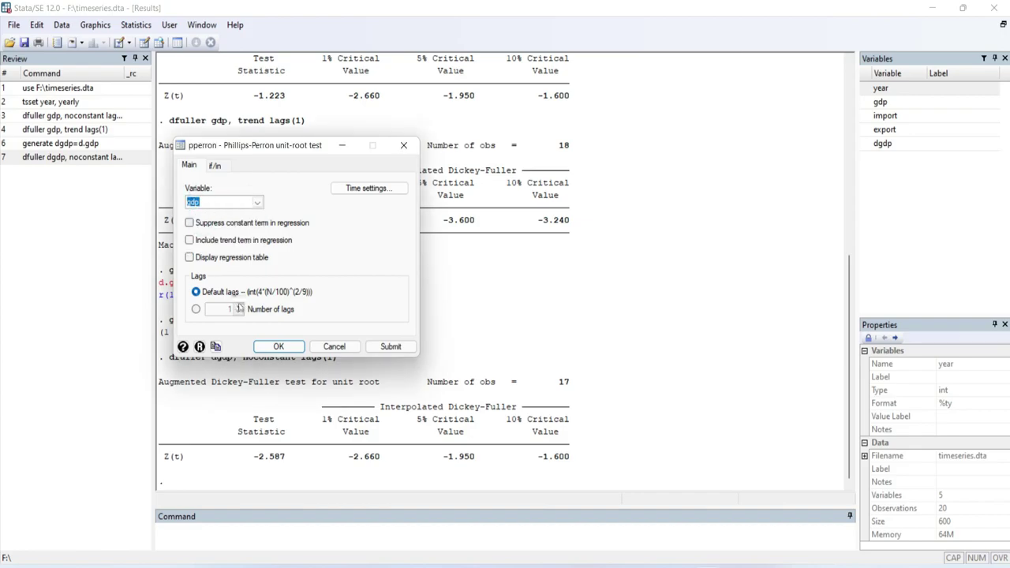
left_click(196, 310)
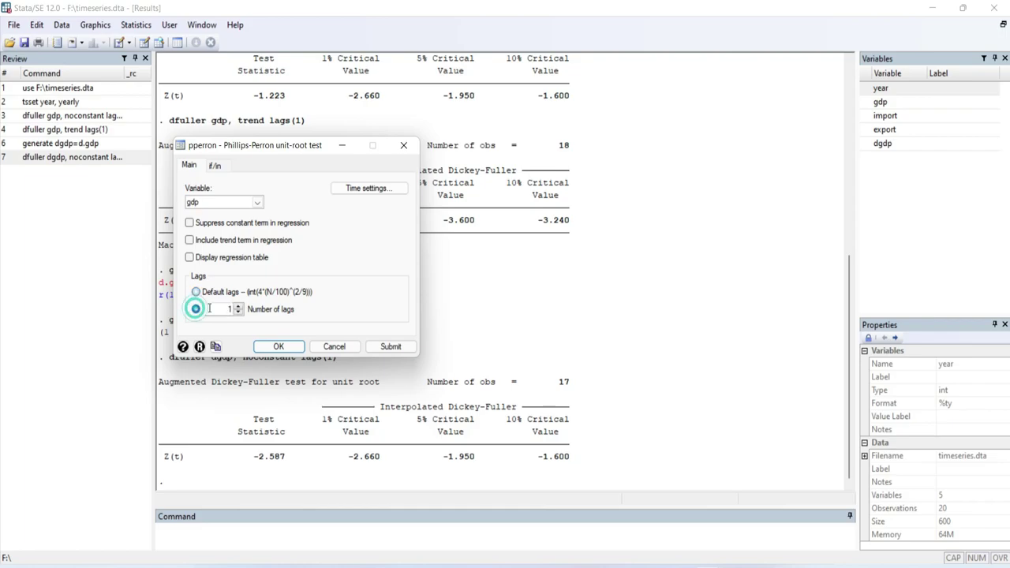
left_click(190, 224)
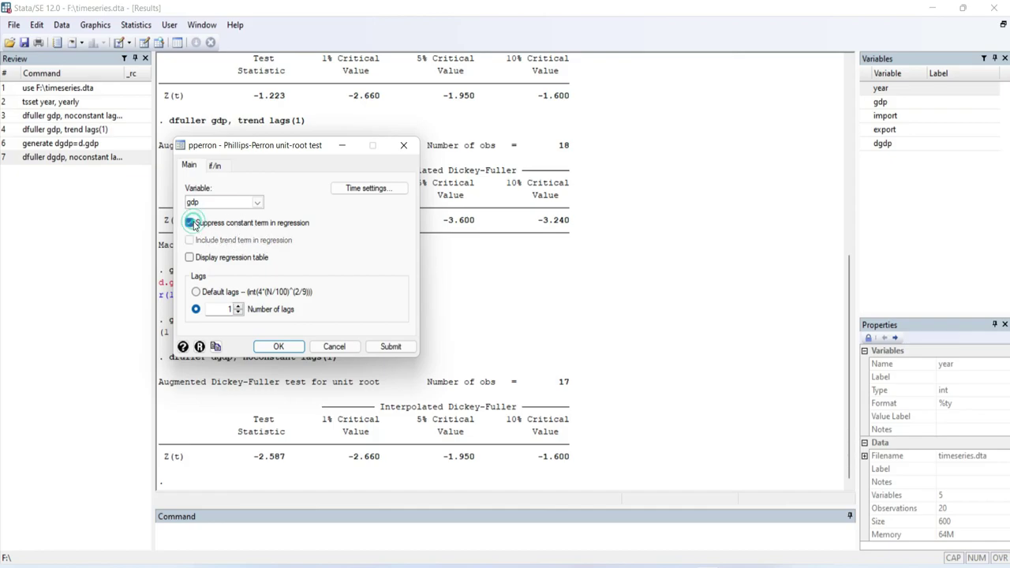
left_click(382, 348)
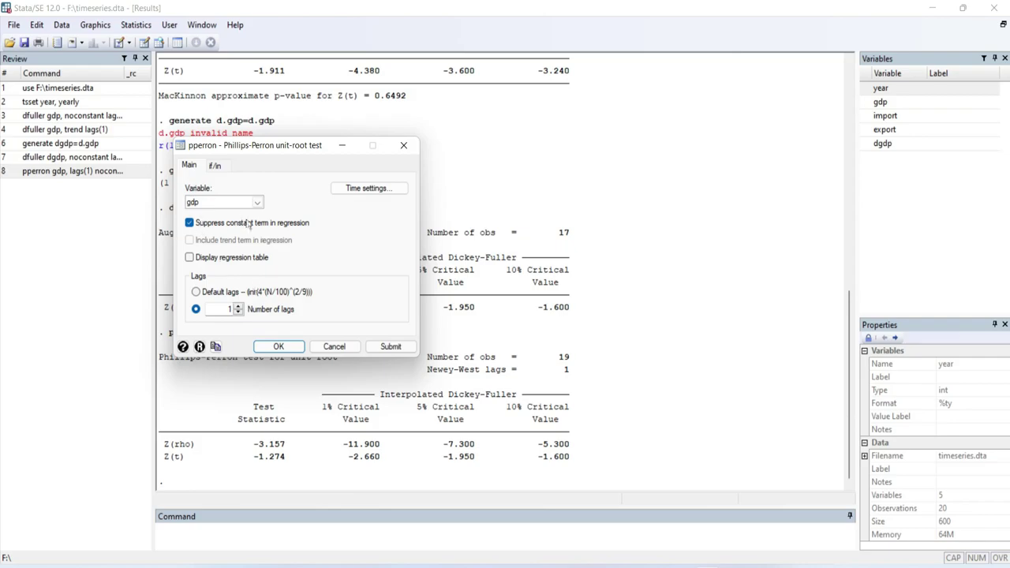
- Rerun the Phillips-Perron test on gdp with the trend term included instead of the suppressed constant, and examine the critical values
left_click(191, 223)
left_click(190, 240)
left_click(376, 347)
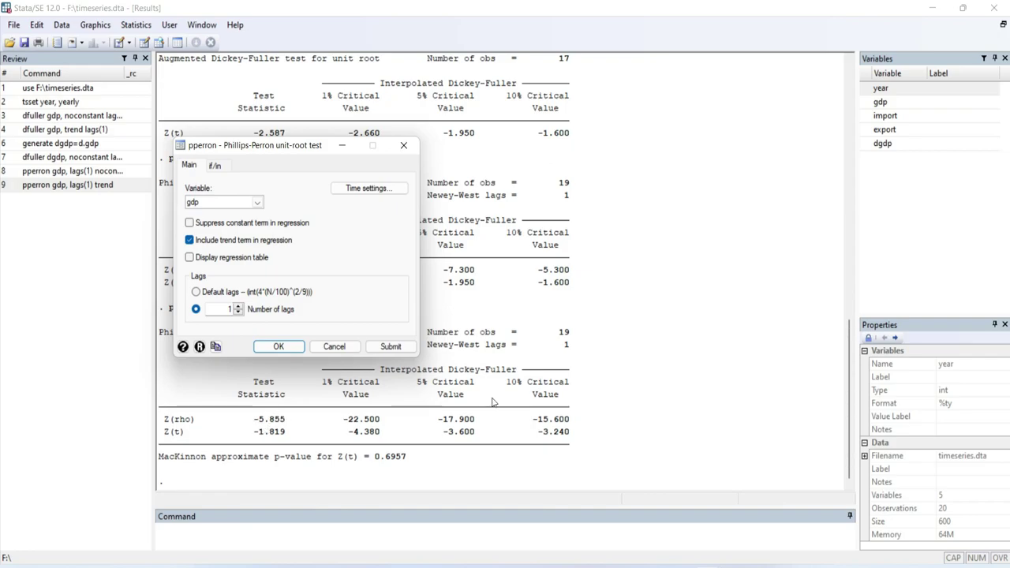
left_click_drag(448, 395, 471, 427)
- Run the Phillips-Perron test on the first-difference variable dgdp with the constant term suppressed and 1 lag
mouse_move(728, 544)
left_click(757, 513)
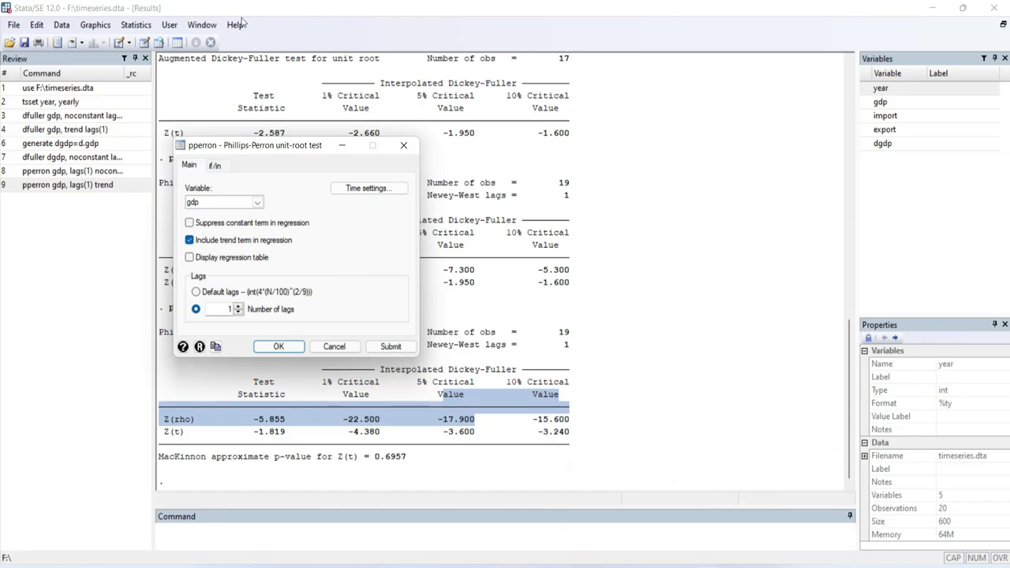
left_click(257, 204)
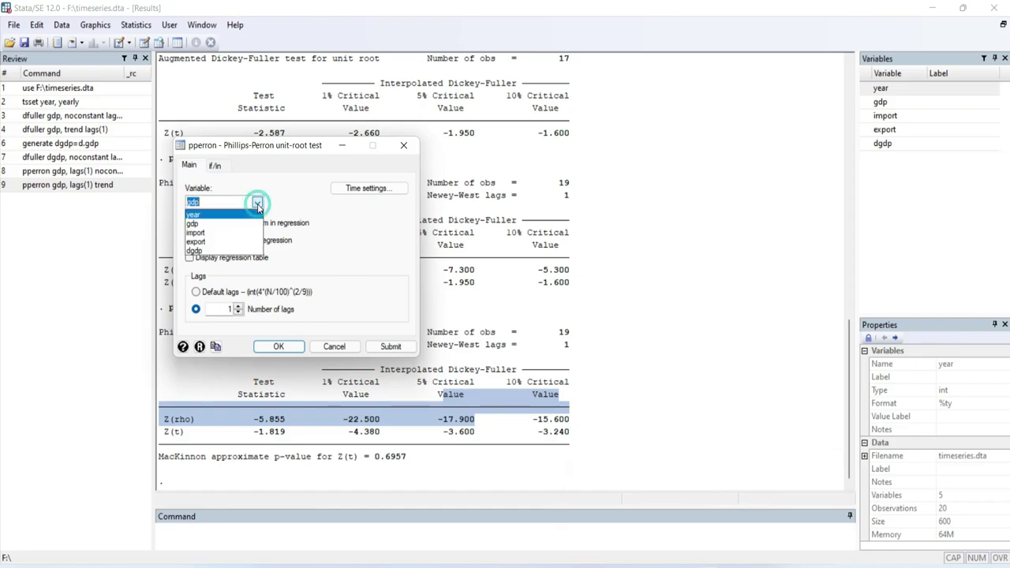
left_click(215, 252)
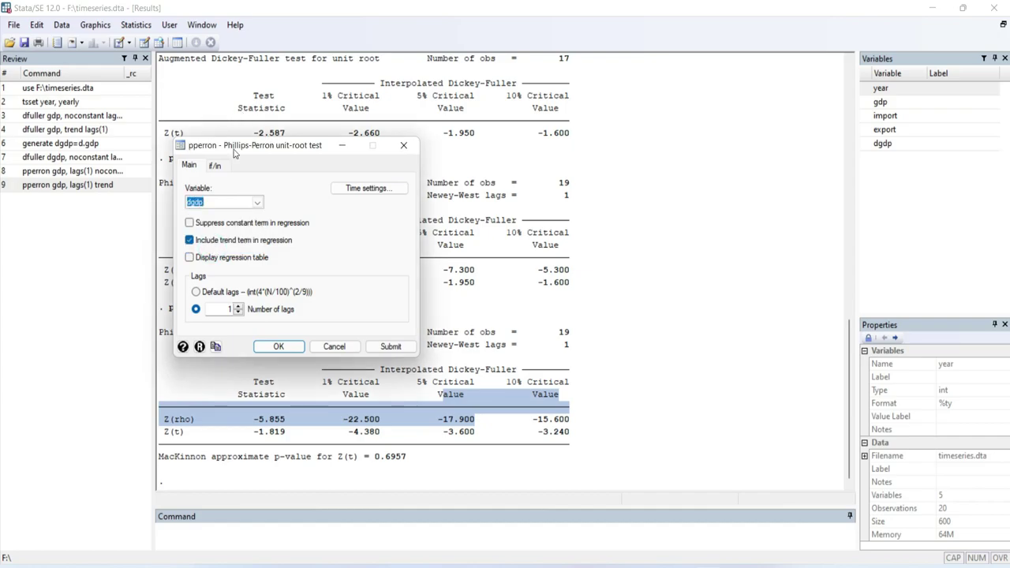
left_click(189, 223)
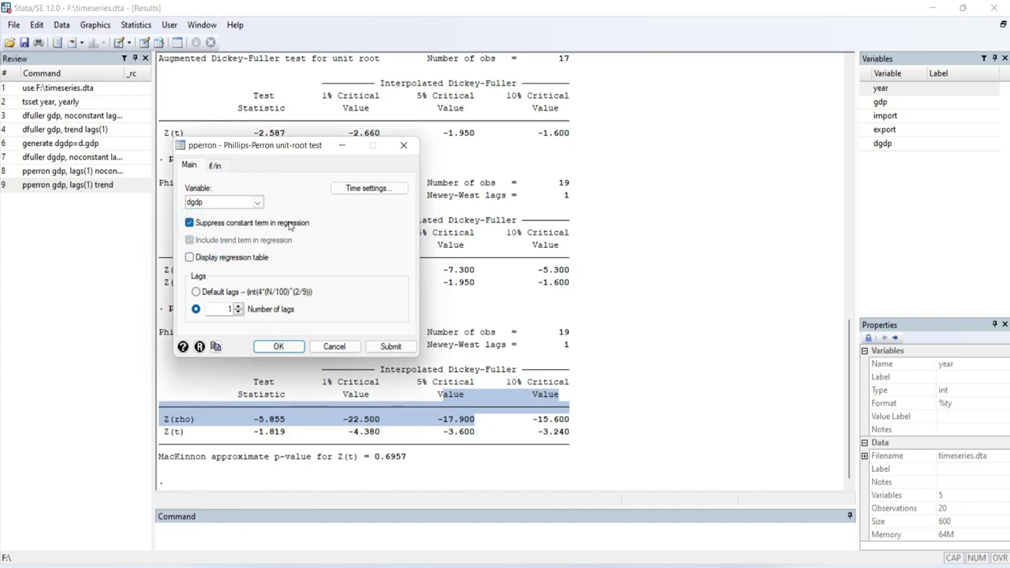
left_click(390, 348)
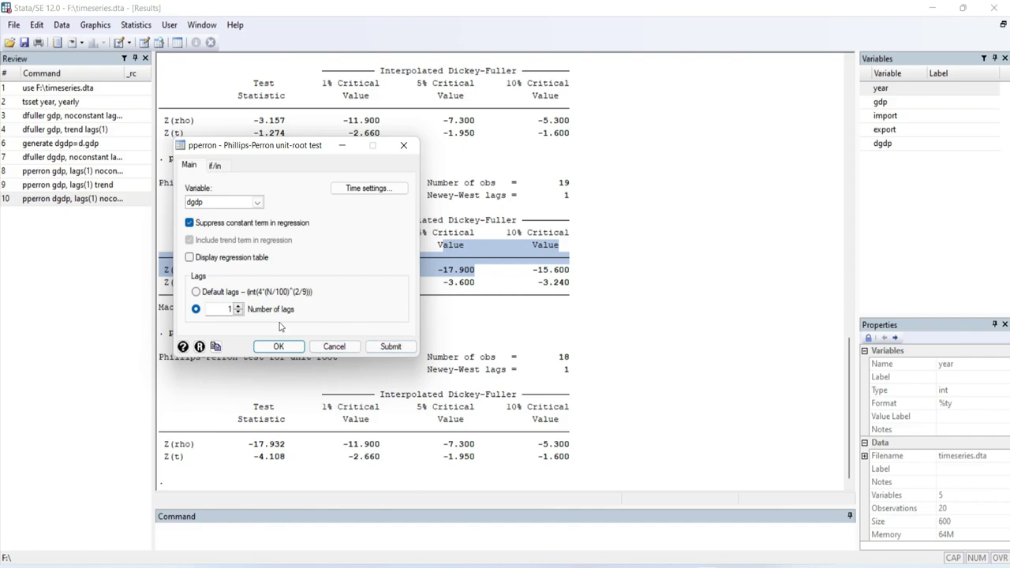
- Rerun the Phillips-Perron test on dgdp with the trend term included instead of the suppressed constant
left_click(192, 223)
left_click(188, 241)
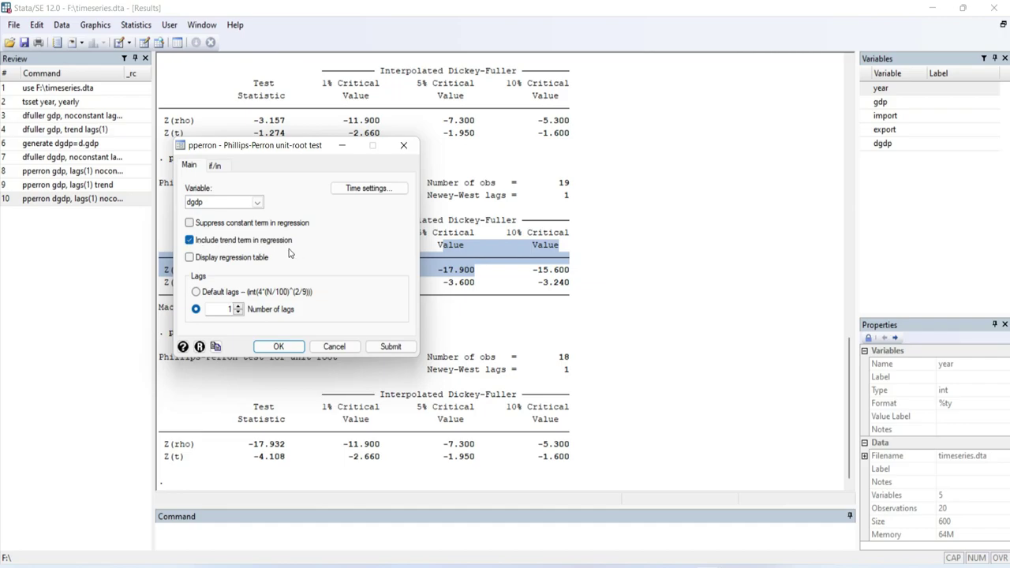
left_click(390, 351)
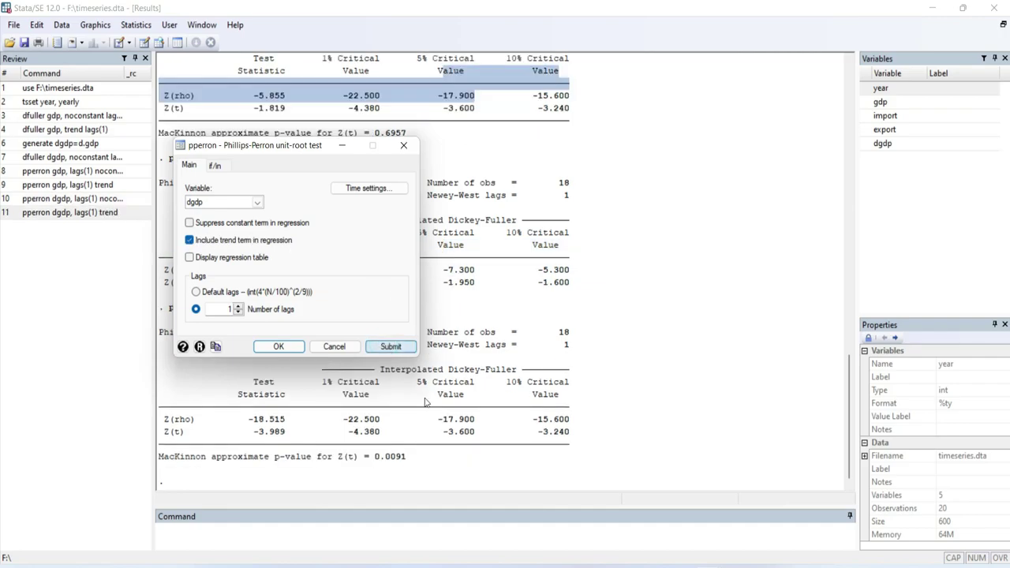